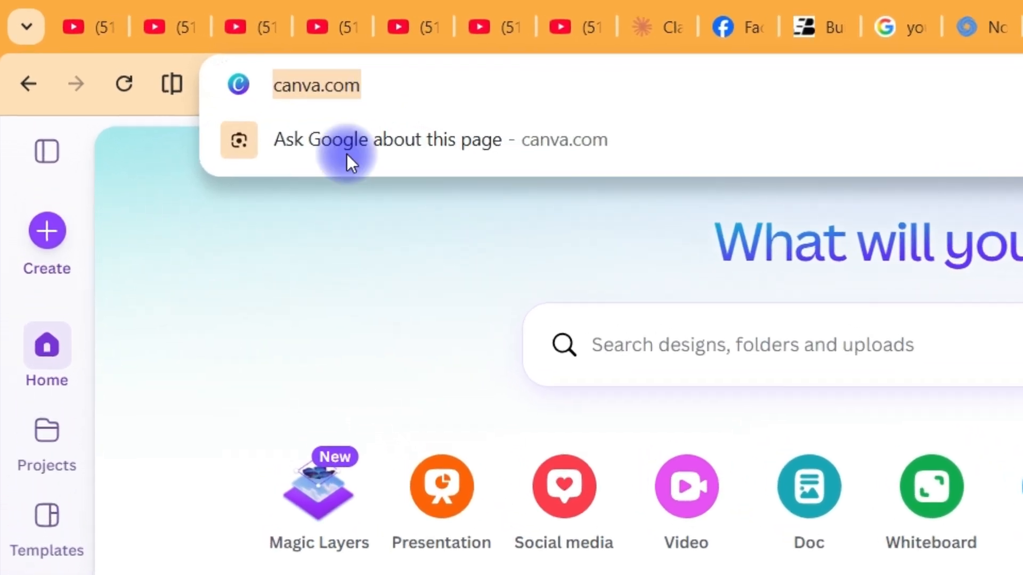
- Create a new Landscape Video design at 1920 × 1080 px
{"action": "left_click", "coordinate": [290, 220]}
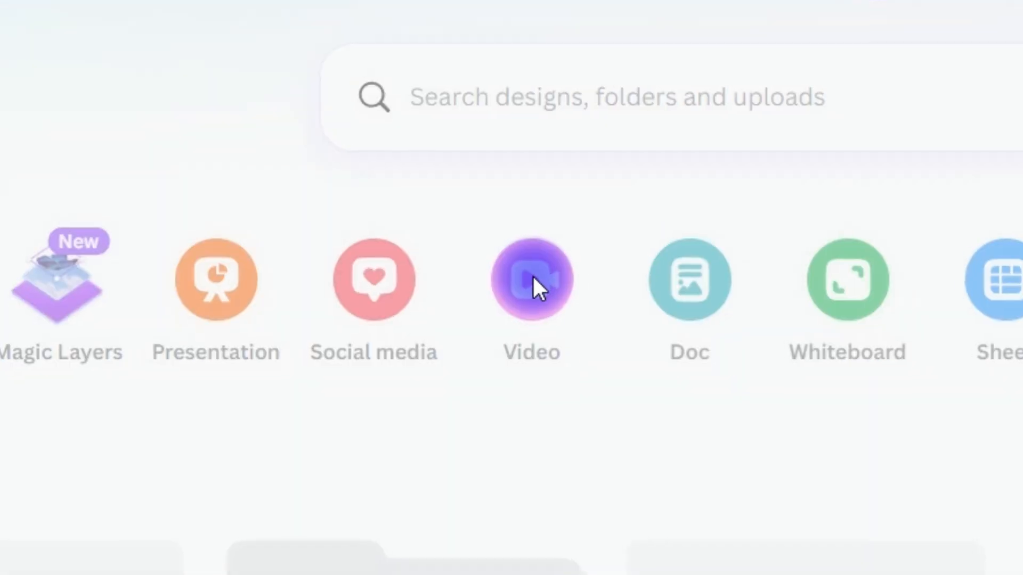
{"action": "left_click", "coordinate": [554, 291]}
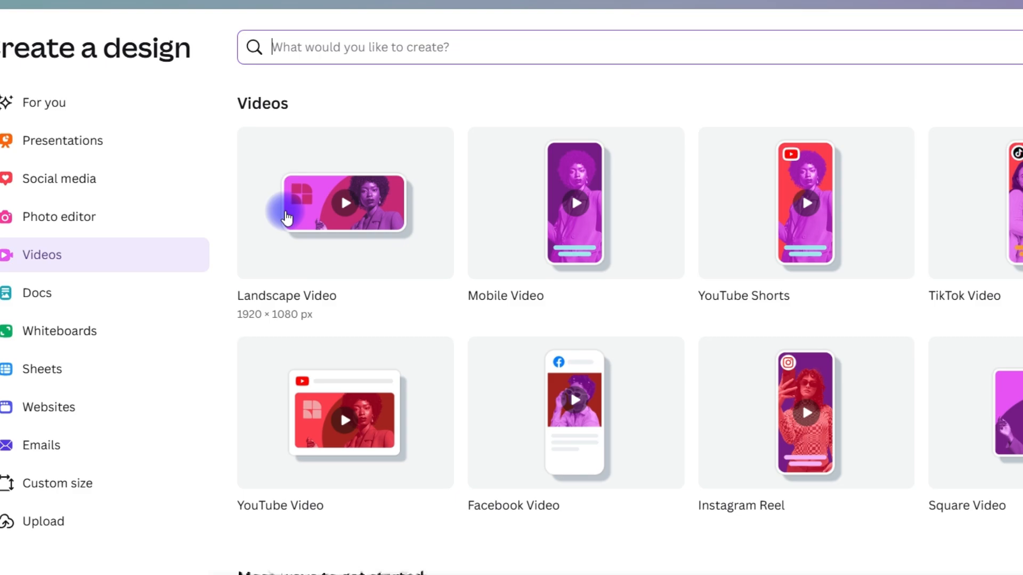
{"action": "left_click", "coordinate": [314, 203]}
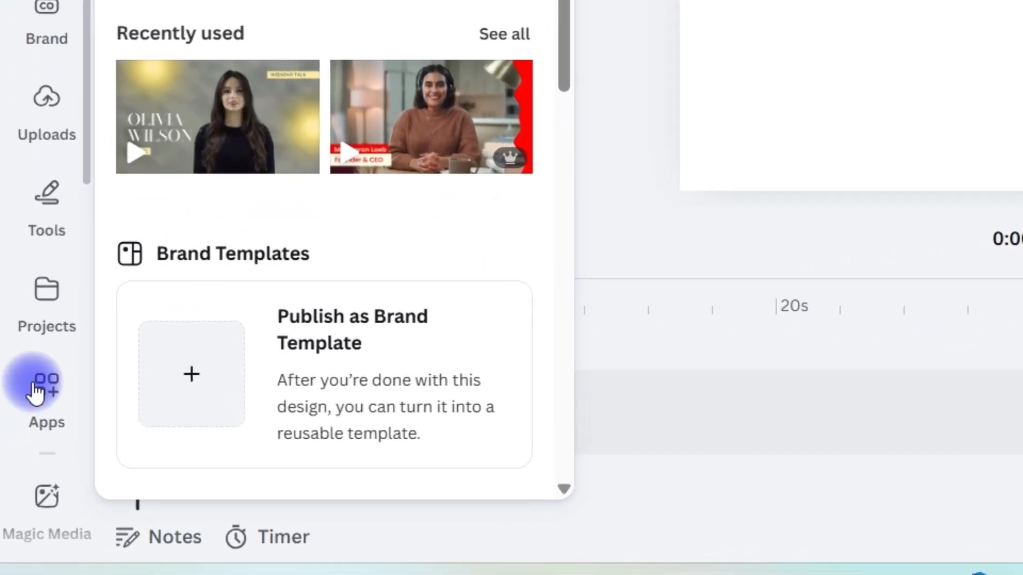
- Search the apps for "magic media" and open the Magic Media app in the design
{"action": "left_click", "coordinate": [29, 466]}
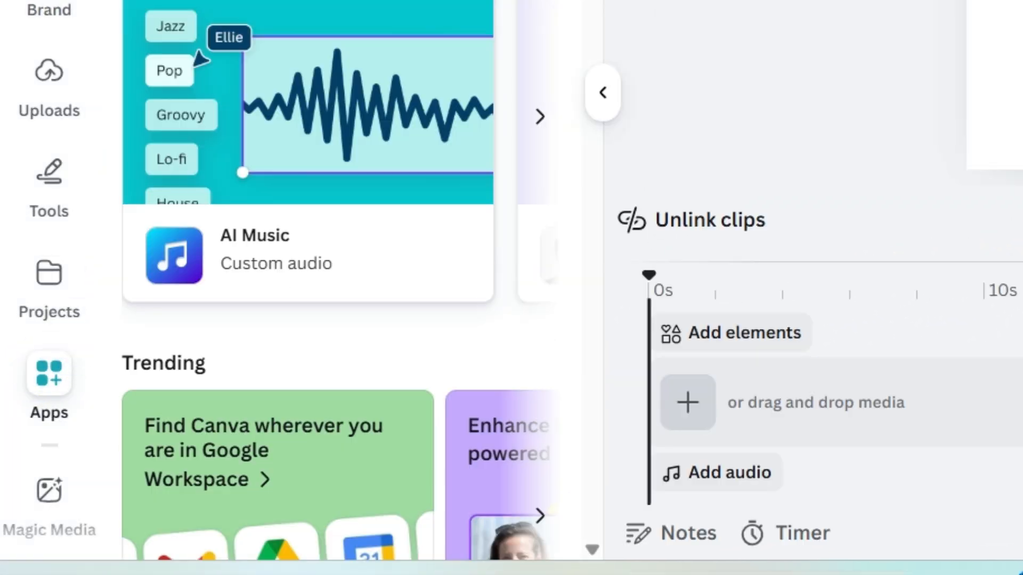
{"action": "type", "text": "ma"}
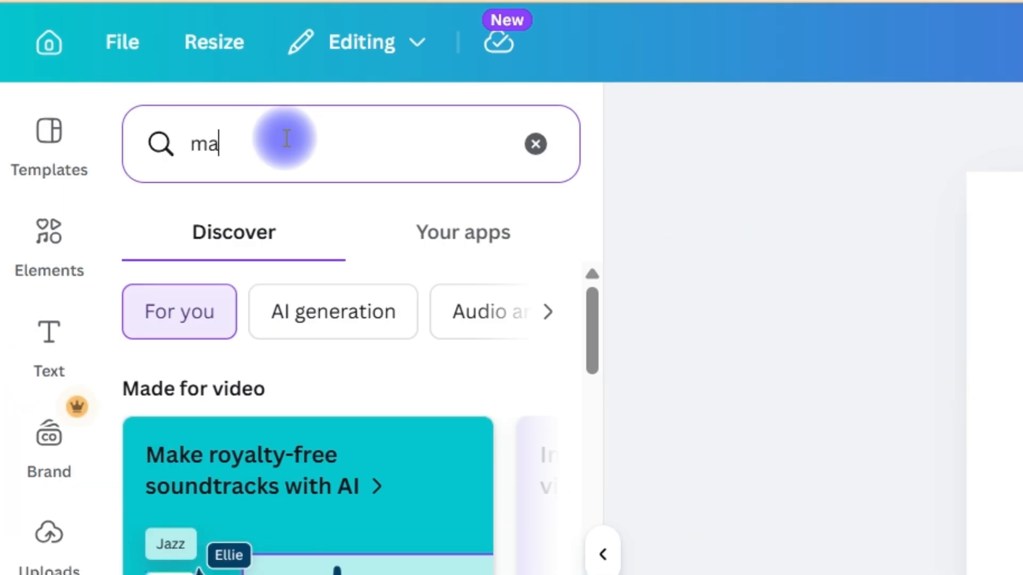
{"action": "type", "text": "gic media"}
{"action": "key", "text": "Return"}
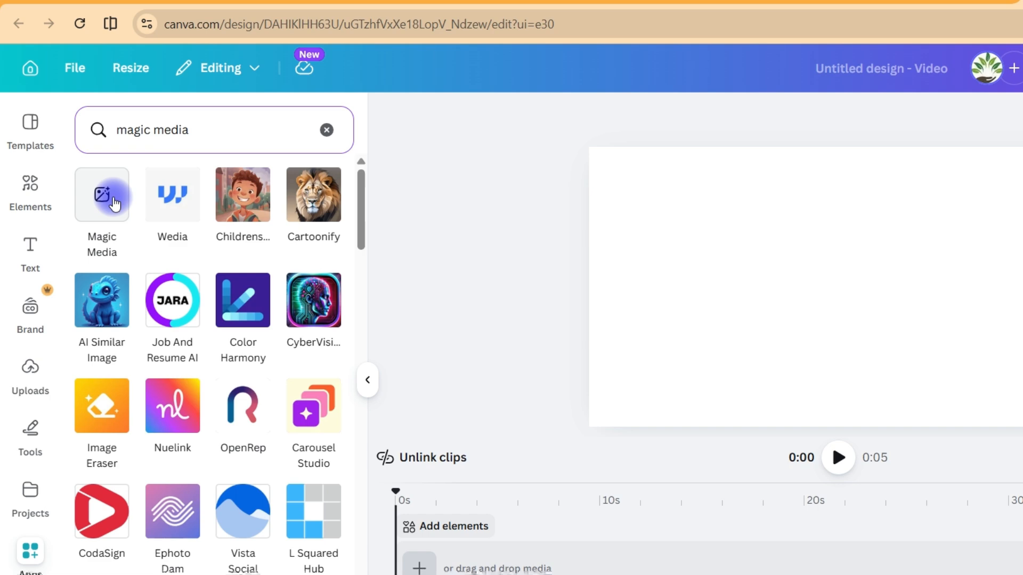
{"action": "left_click", "coordinate": [115, 223]}
{"action": "left_click", "coordinate": [97, 234]}
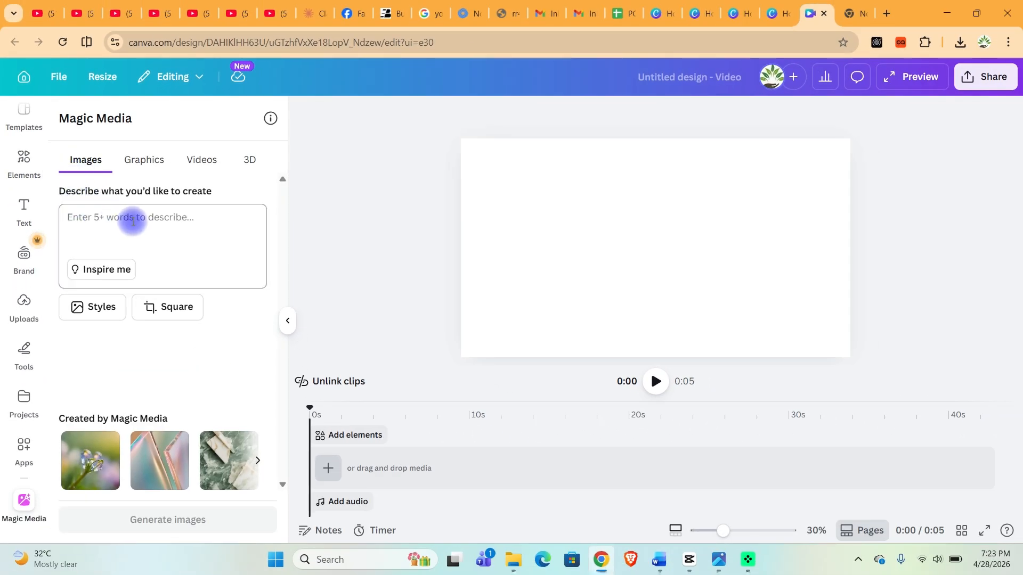
{"action": "left_click", "coordinate": [141, 161]}
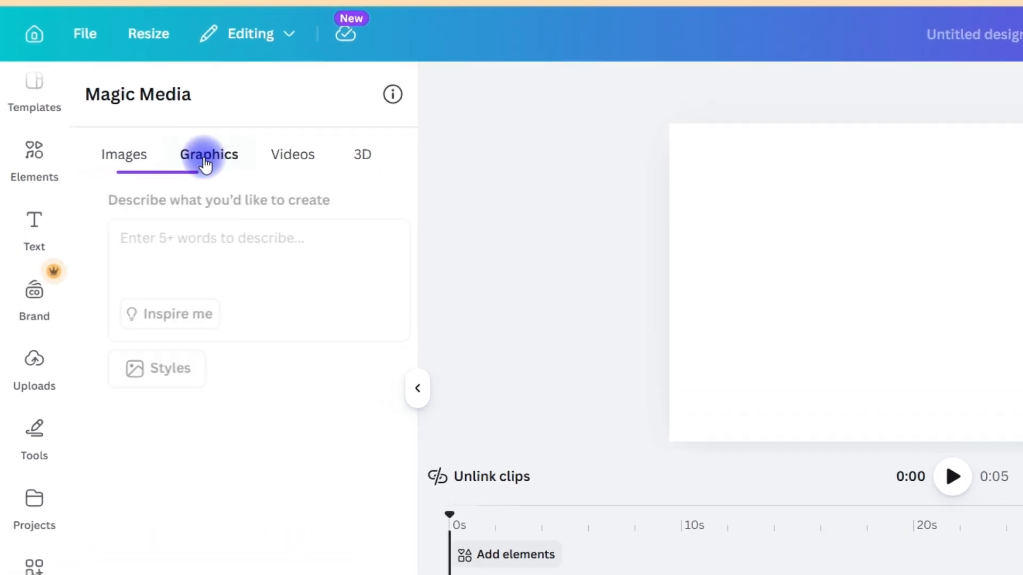
{"action": "left_click", "coordinate": [423, 152]}
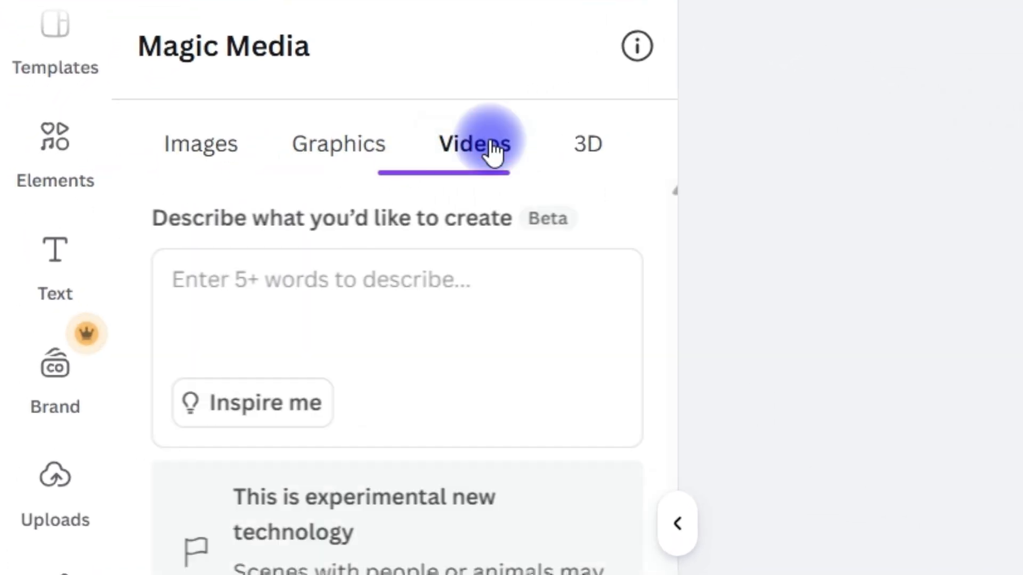
{"action": "left_click", "coordinate": [506, 157]}
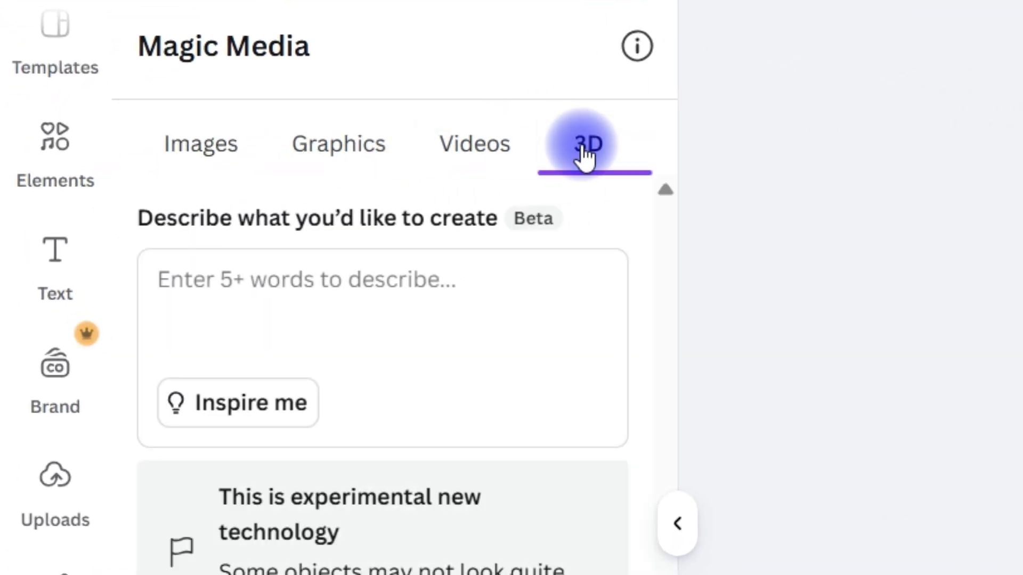
- Generate a Magic Media video from the prompt "Generate the video of a lion swimming in a pool in a very busy town"
{"action": "left_click", "coordinate": [480, 151]}
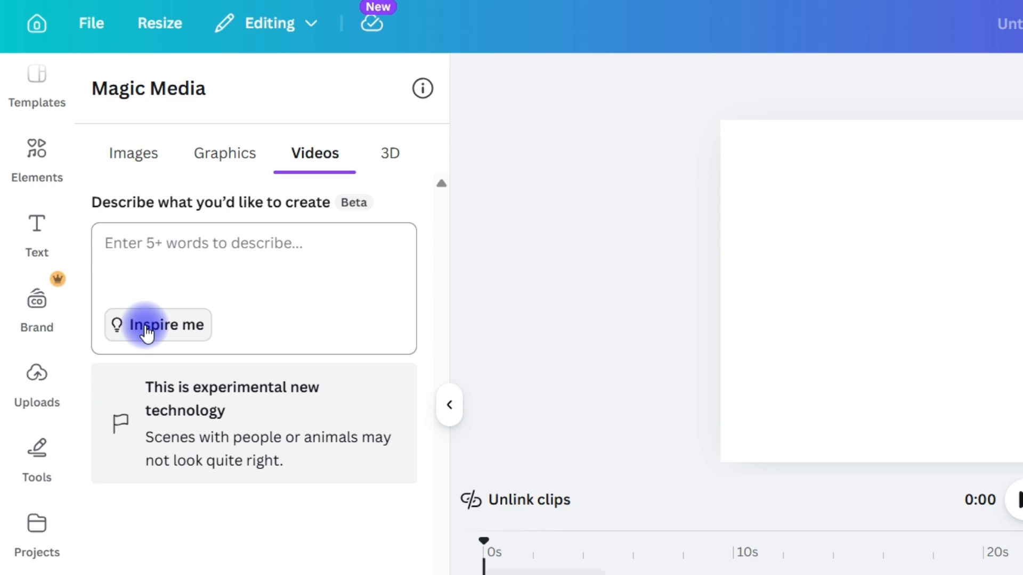
{"action": "left_click", "coordinate": [261, 257]}
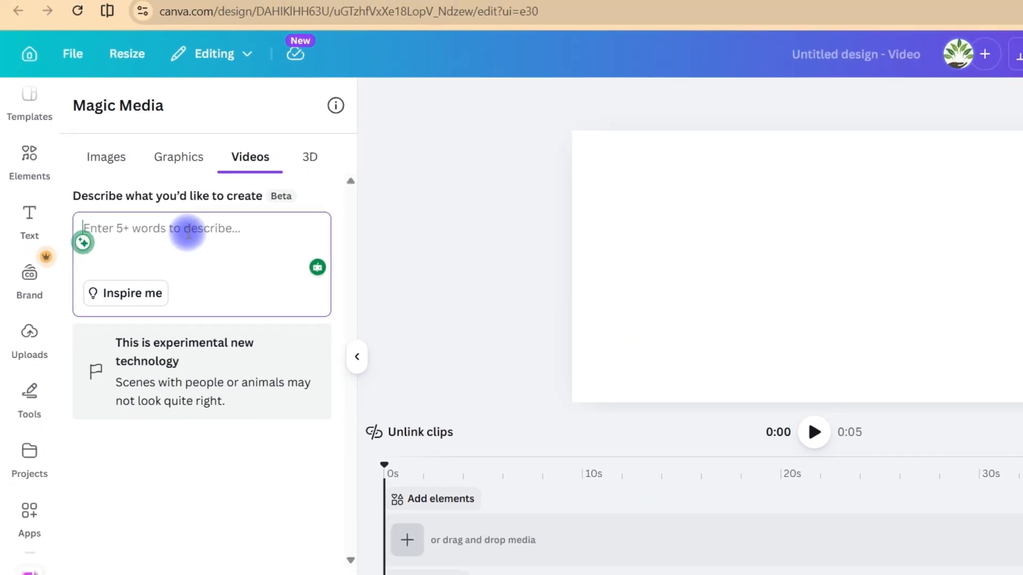
{"action": "type", "text": "Generate the video of a lion swimming in a pool in a very busy town"}
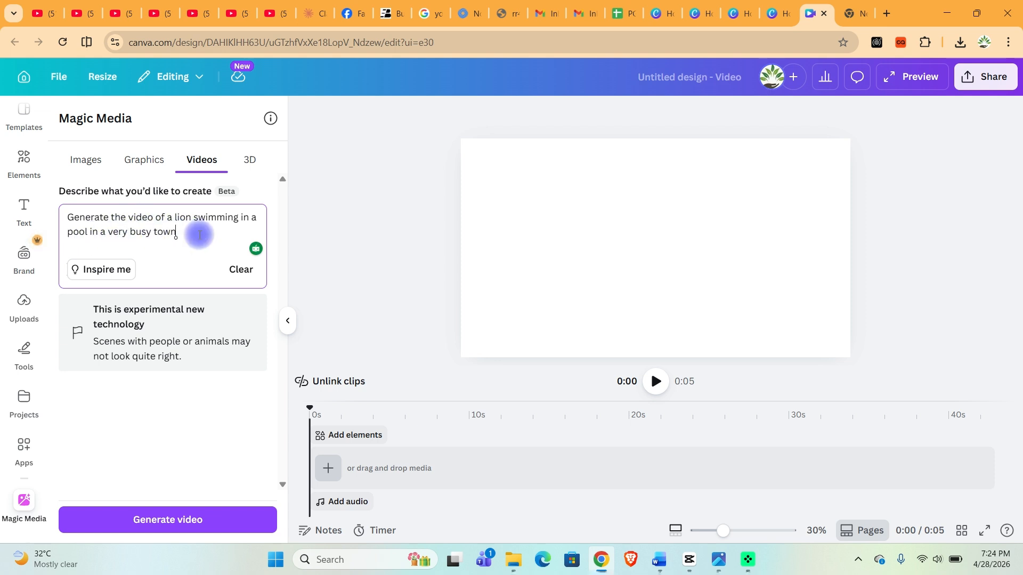
{"action": "left_click", "coordinate": [162, 519]}
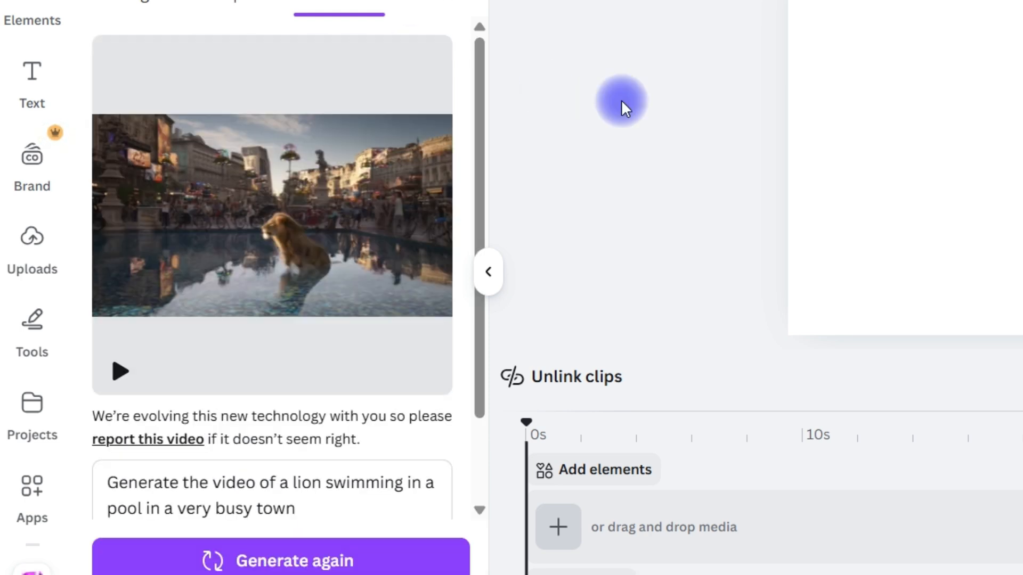
- Add the generated lion video to the blank page as a timeline clip and return the playhead to the start for playback
{"action": "mouse_move", "coordinate": [257, 134]}
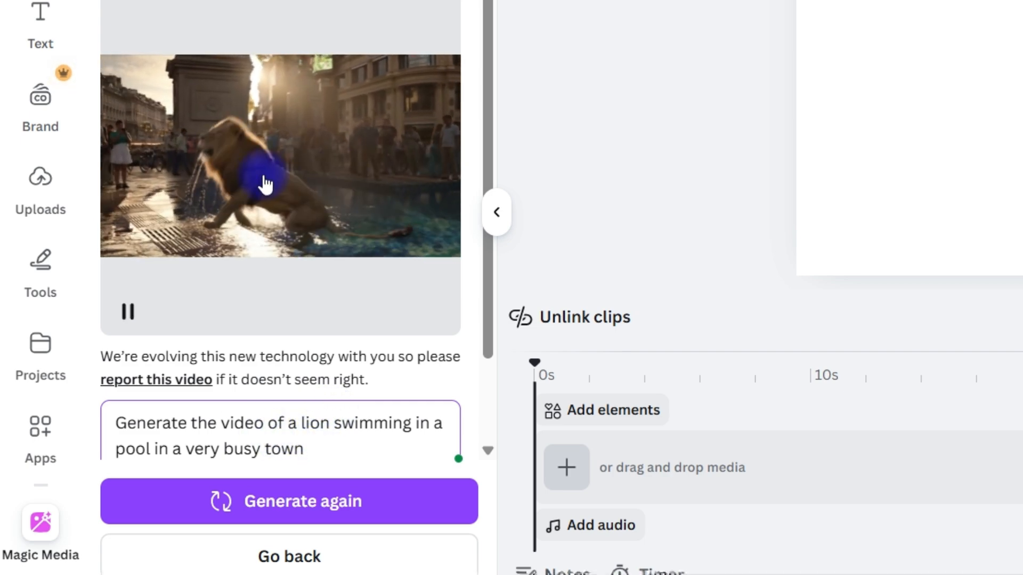
{"action": "left_click_drag", "start_coordinate": [238, 187], "coordinate": [948, 170]}
{"action": "left_click_drag", "start_coordinate": [836, 207], "coordinate": [549, 477]}
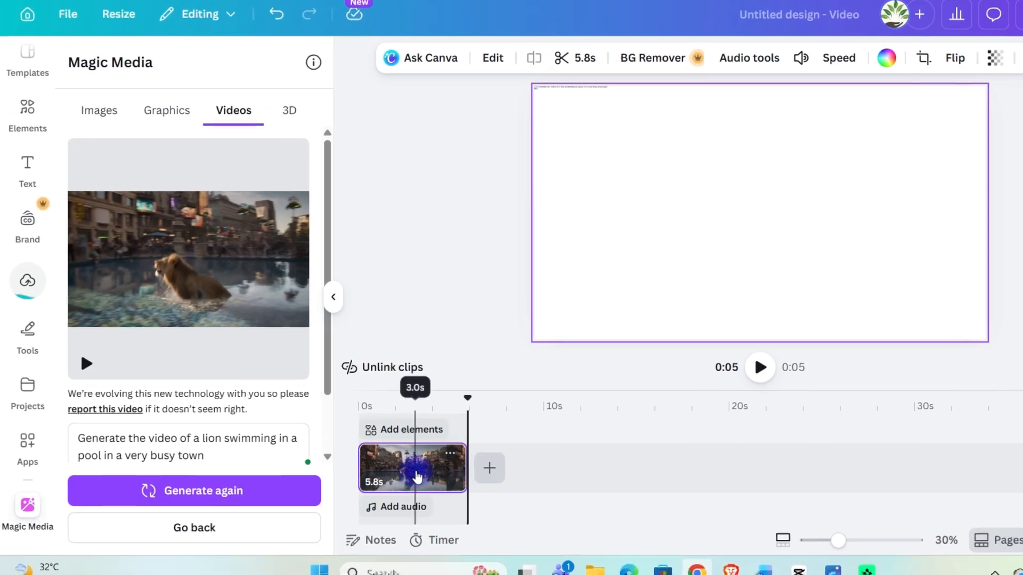
{"action": "left_click", "coordinate": [419, 417]}
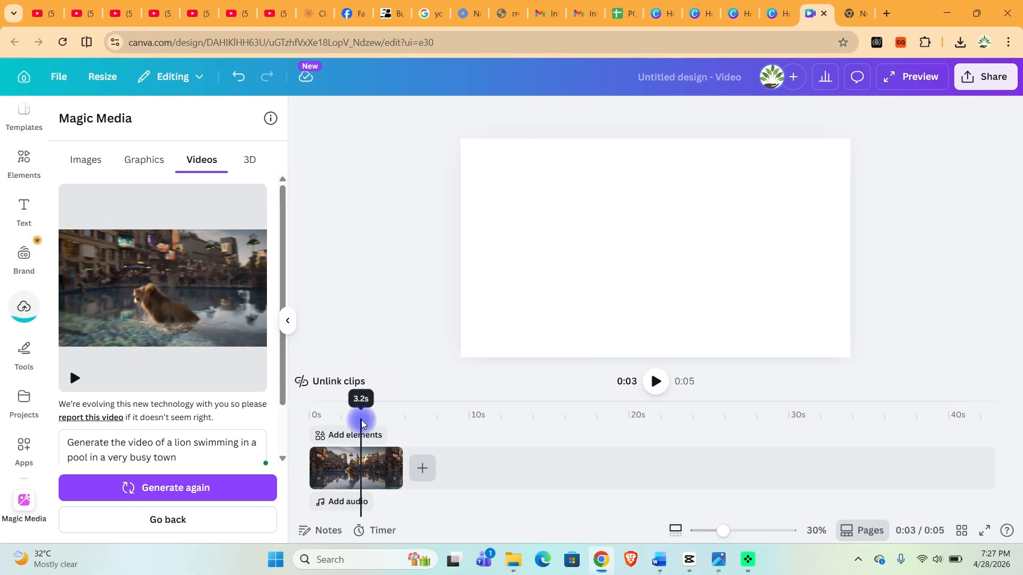
{"action": "left_click_drag", "start_coordinate": [361, 407], "coordinate": [288, 414]}
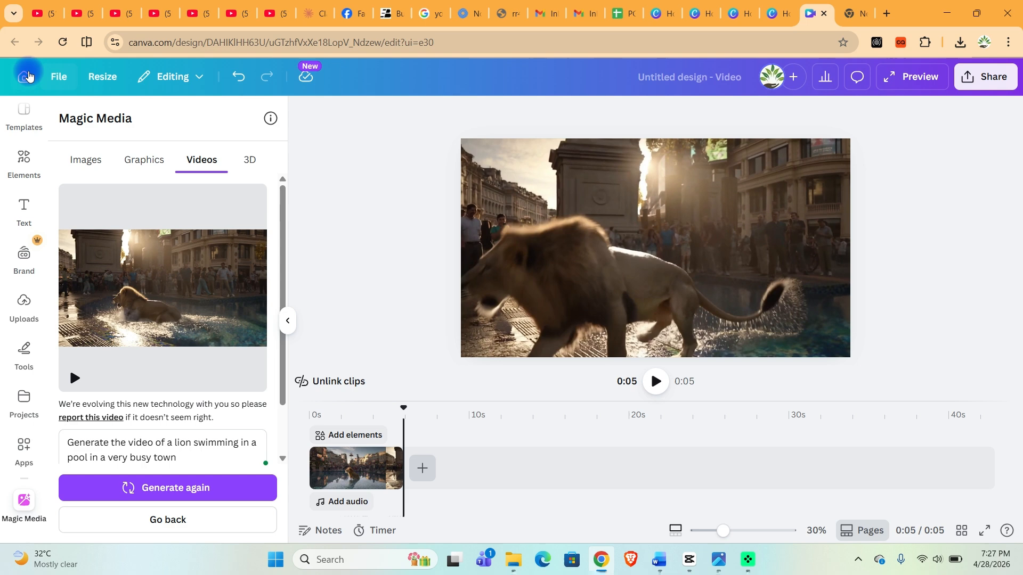
- Return to the Canva home page and create another blank 1920 × 1080 px Landscape Video design
{"action": "left_click", "coordinate": [29, 76]}
{"action": "left_click", "coordinate": [126, 226]}
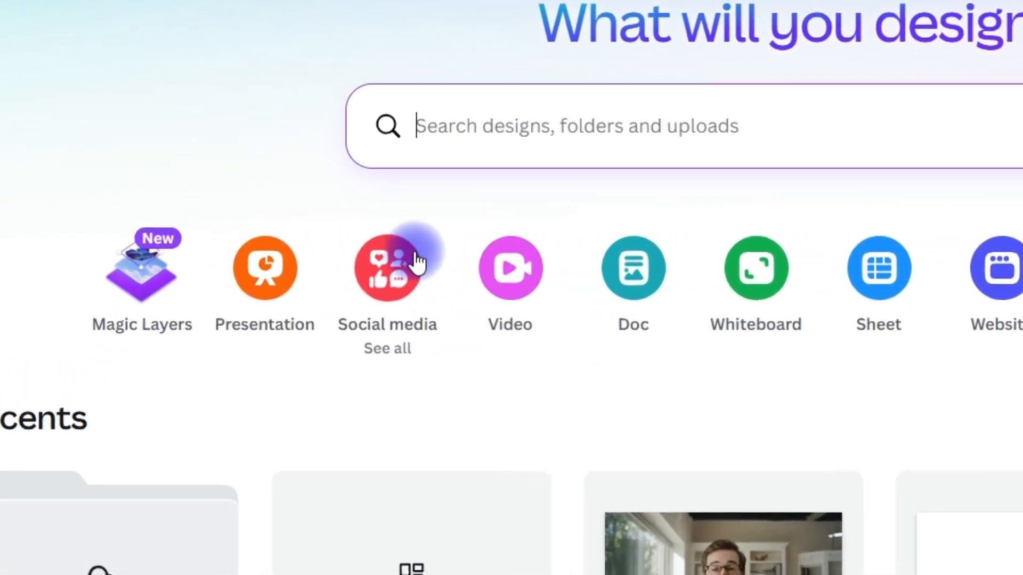
{"action": "left_click", "coordinate": [509, 284]}
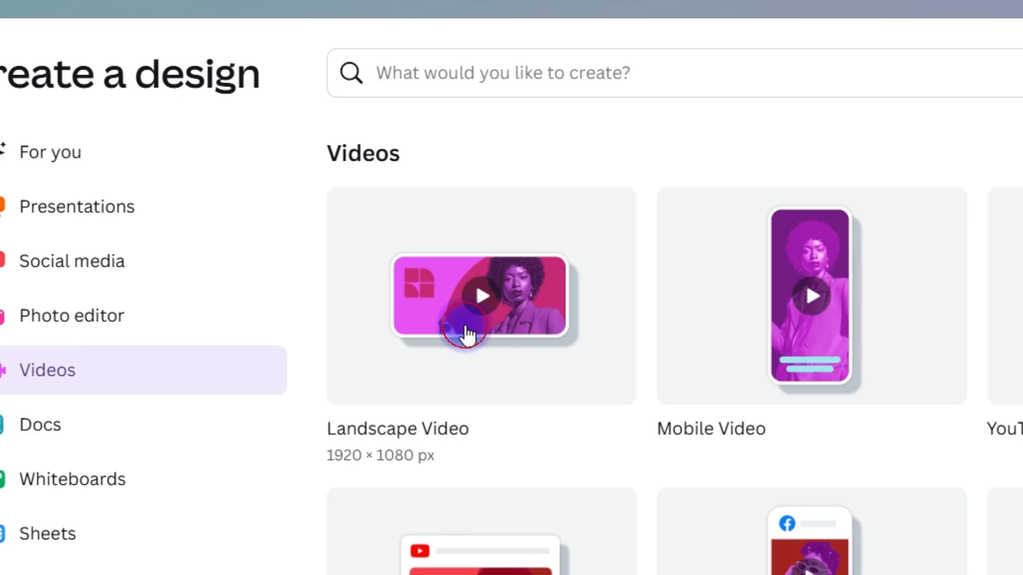
{"action": "left_click", "coordinate": [512, 302]}
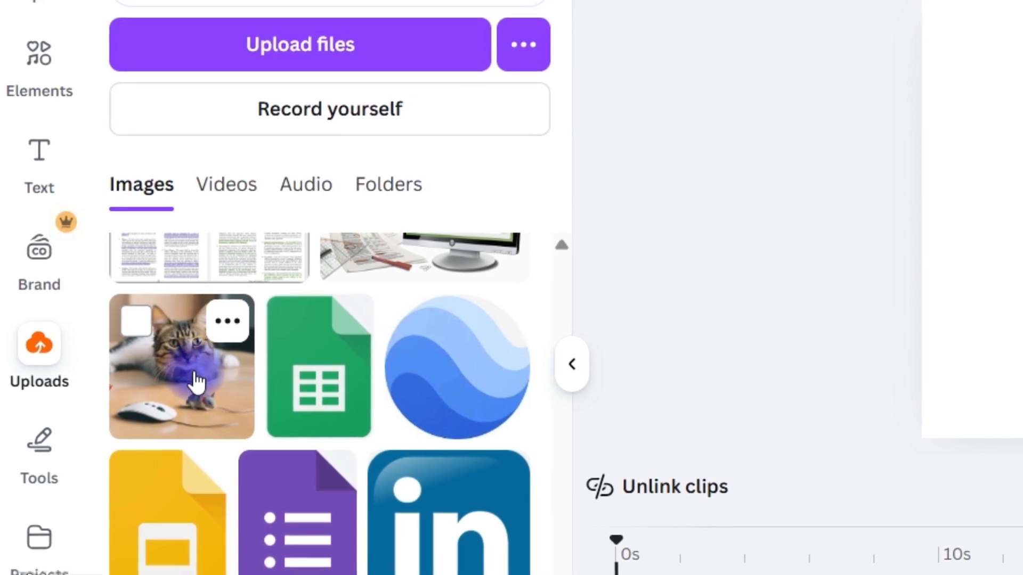
- Place the uploaded cat-and-mouse image on the blank page, enlarged to about page height and centred
{"action": "left_click_drag", "start_coordinate": [176, 379], "coordinate": [1020, 234]}
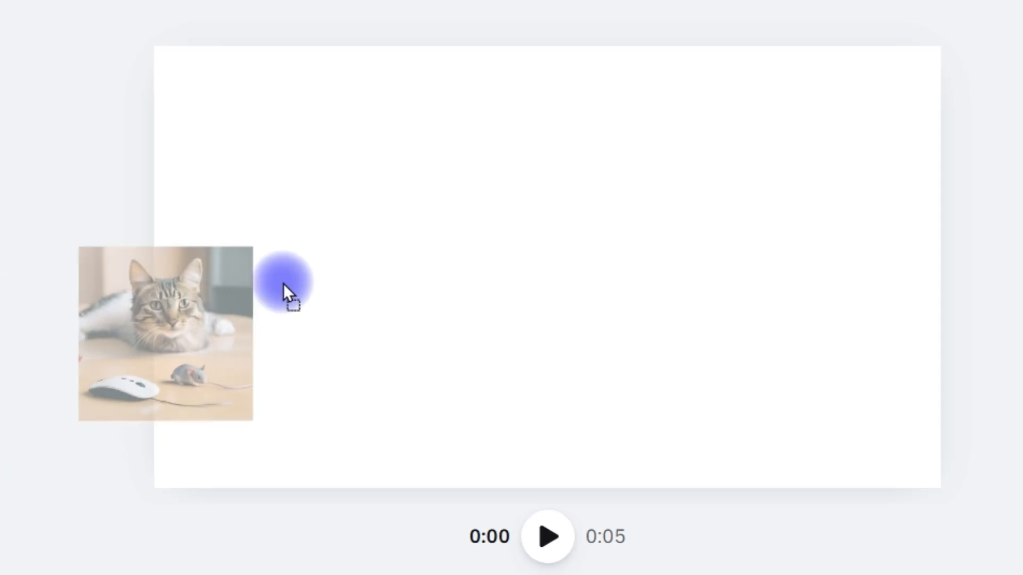
{"action": "left_click_drag", "start_coordinate": [283, 283], "coordinate": [465, 184]}
{"action": "left_click_drag", "start_coordinate": [397, 105], "coordinate": [208, 80]}
{"action": "left_click_drag", "start_coordinate": [373, 266], "coordinate": [460, 324]}
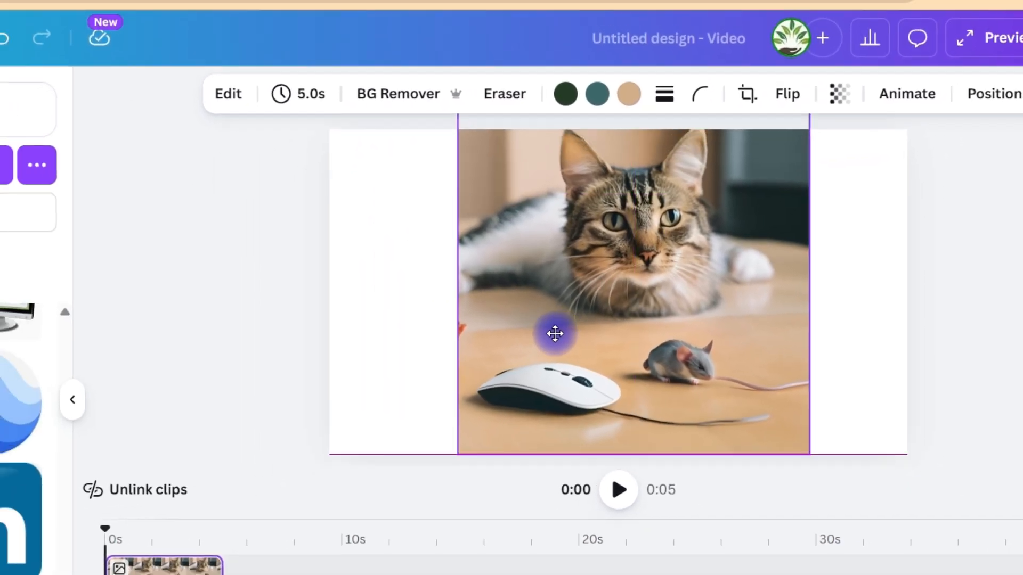
{"action": "left_click_drag", "start_coordinate": [555, 333], "coordinate": [556, 334]}
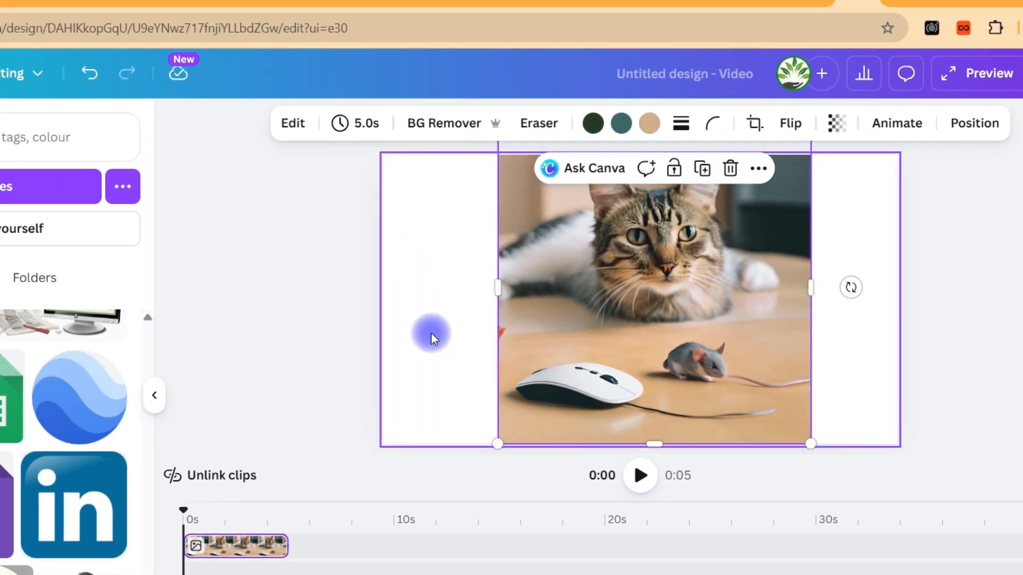
{"action": "left_click", "coordinate": [431, 338]}
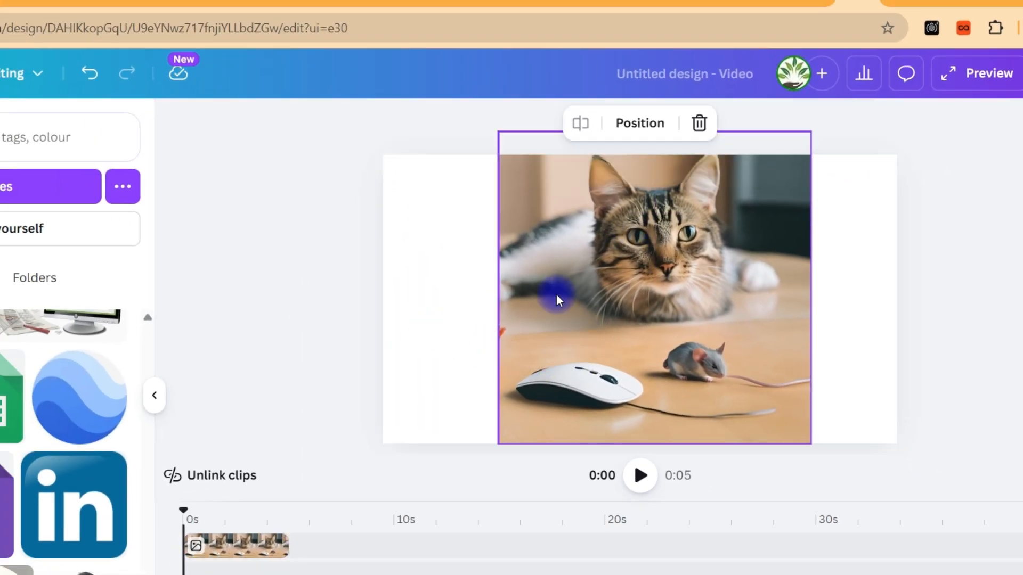
- Generate a 5 second video from the cat image with Image to Video, using the Smart setting
{"action": "left_click", "coordinate": [699, 303]}
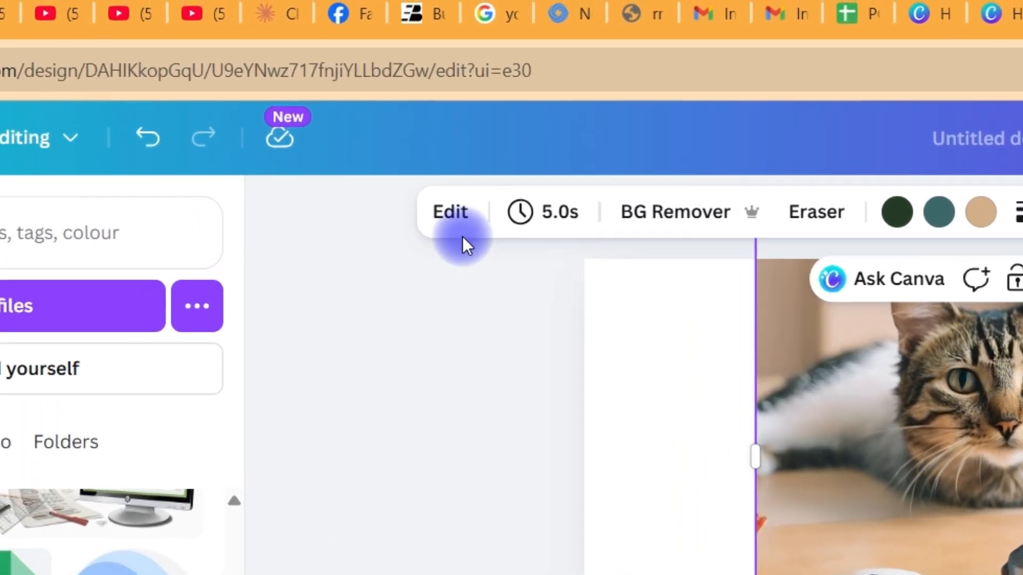
{"action": "left_click", "coordinate": [449, 224]}
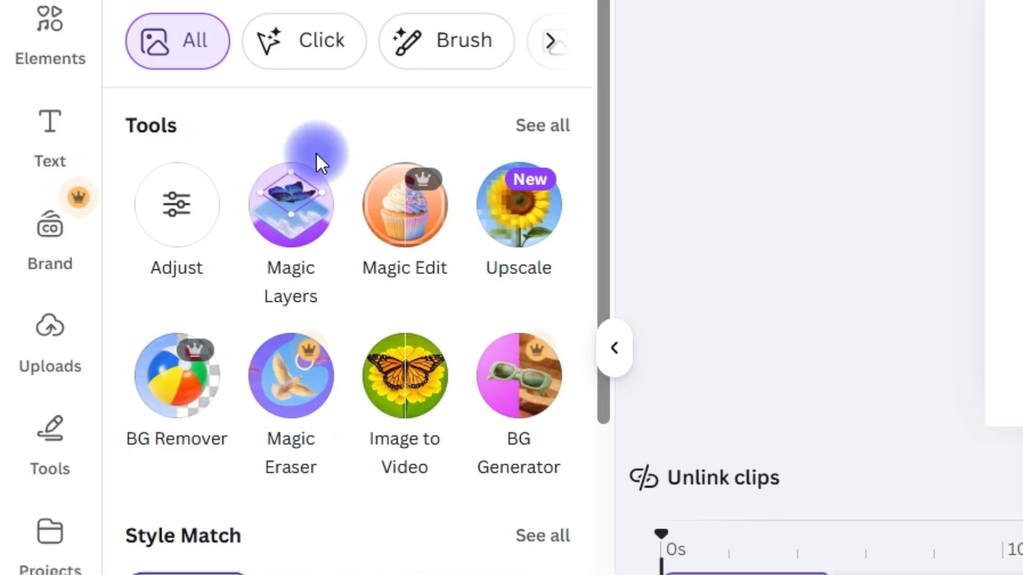
{"action": "left_click", "coordinate": [405, 382]}
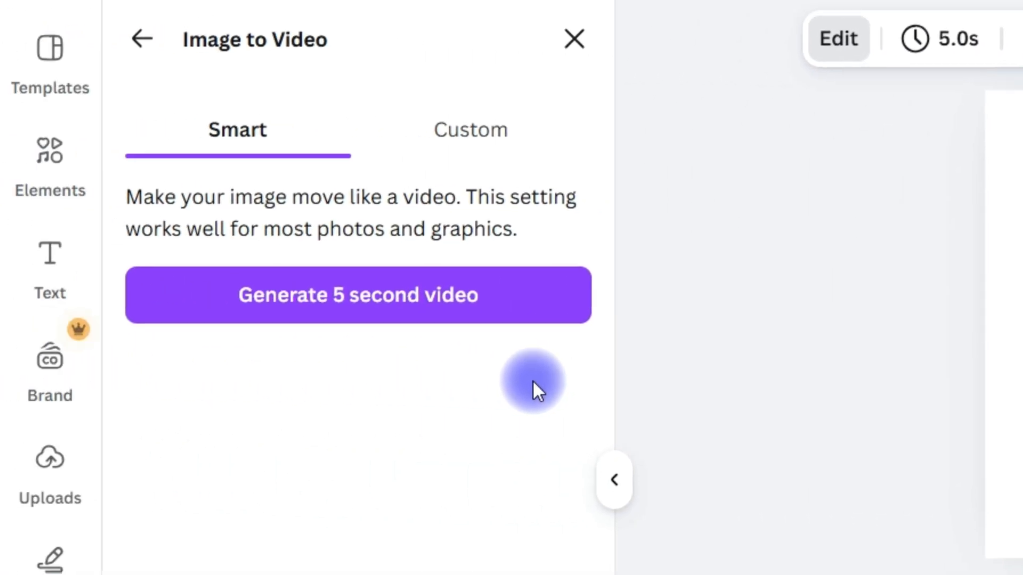
{"action": "left_click", "coordinate": [486, 139]}
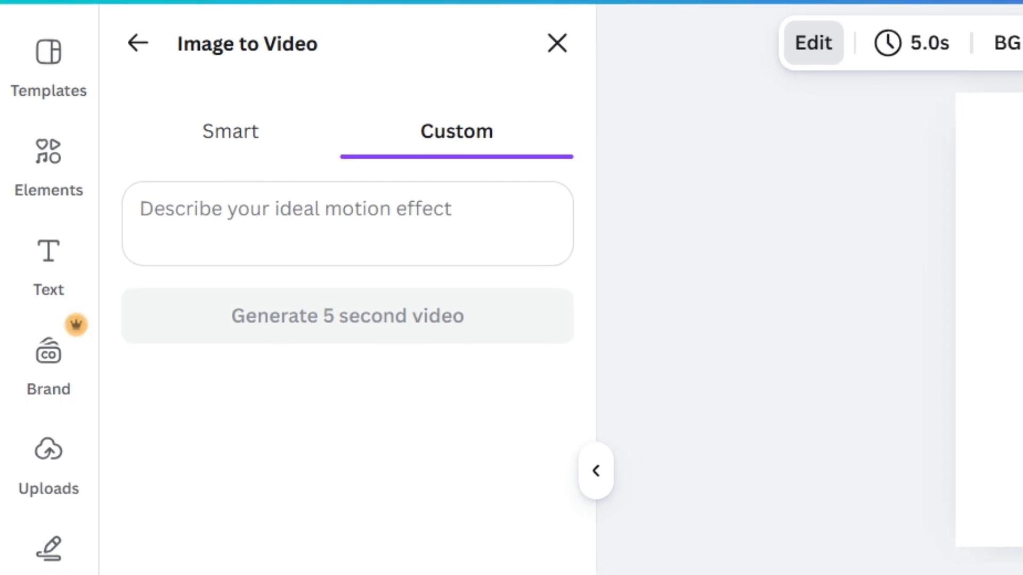
{"action": "left_click", "coordinate": [261, 137]}
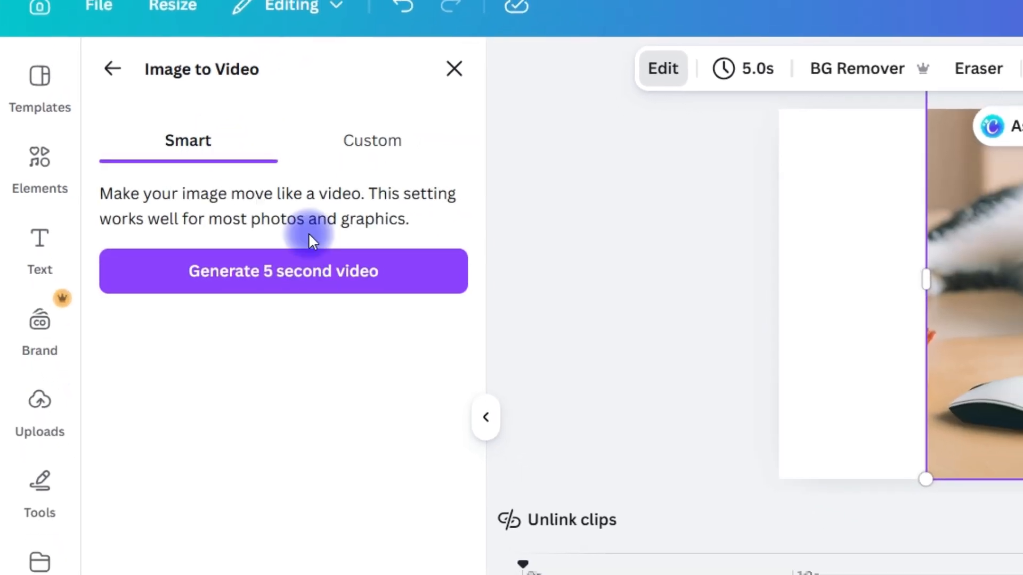
{"action": "left_click", "coordinate": [390, 280]}
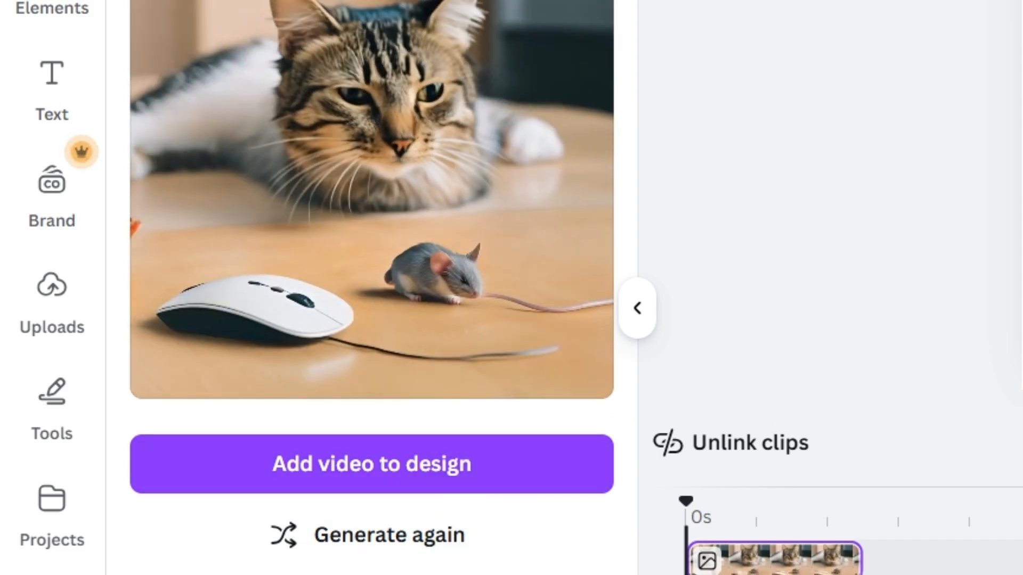
- Add the generated cat video to the design and play it back
{"action": "left_click", "coordinate": [359, 457]}
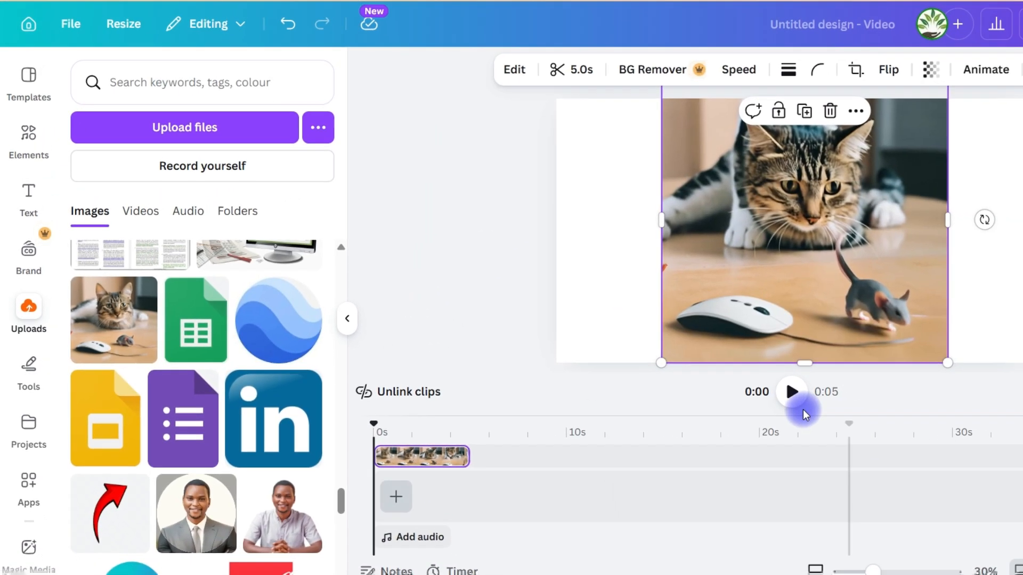
{"action": "left_click", "coordinate": [795, 395]}
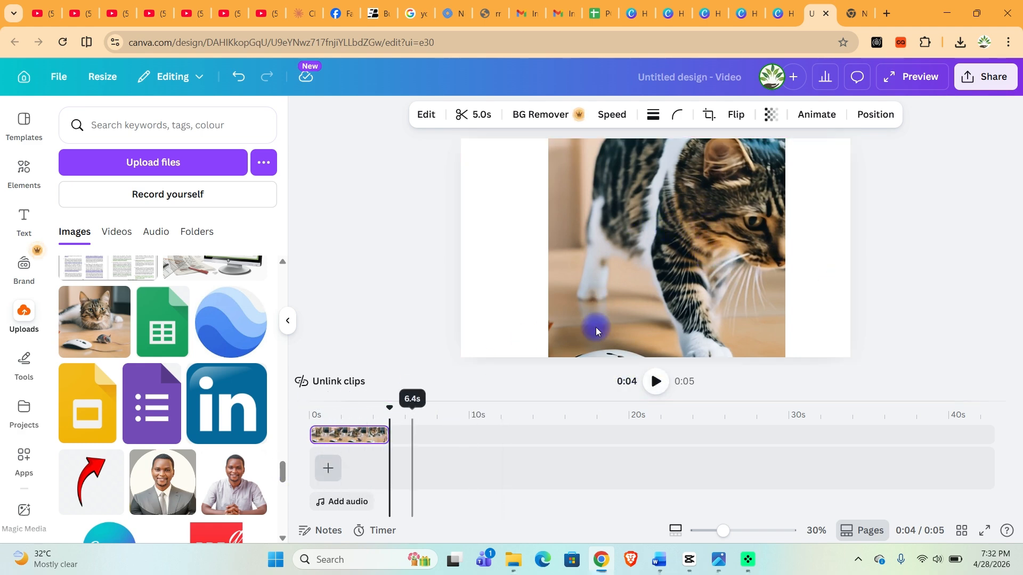
- Generate a 5 second video from the cat image with Image to Video, using the Custom motion prompt "let the rat follow the cat"
{"action": "left_click", "coordinate": [356, 472]}
{"action": "left_click", "coordinate": [586, 259]}
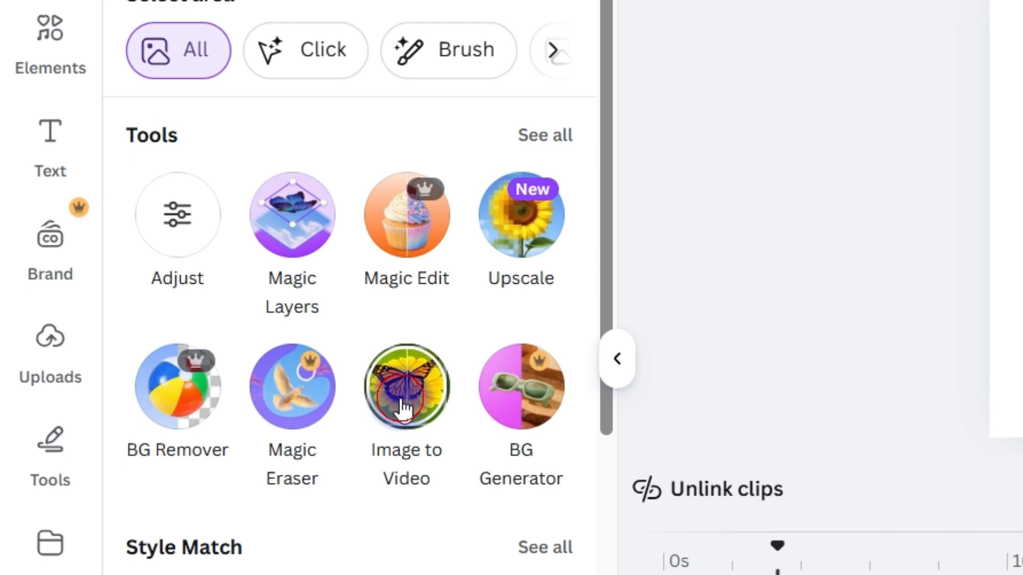
{"action": "left_click", "coordinate": [404, 407]}
{"action": "left_click", "coordinate": [450, 22]}
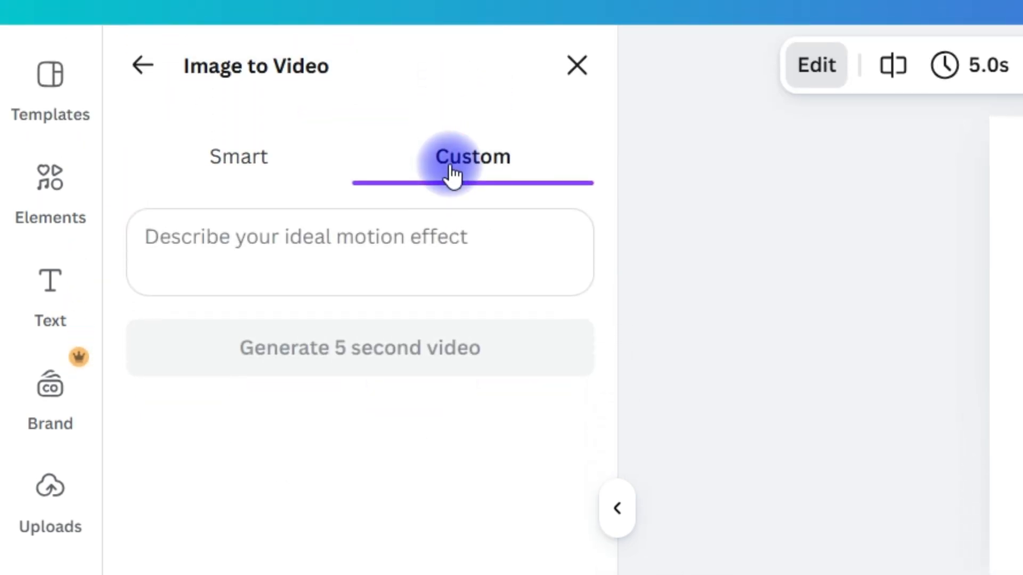
{"action": "left_click", "coordinate": [400, 262]}
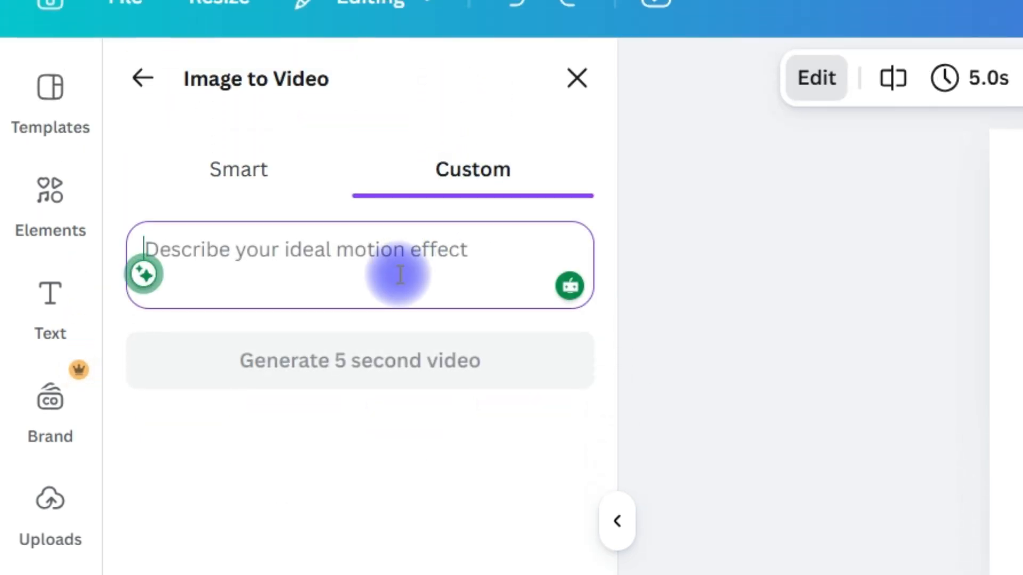
{"action": "type", "text": "let the rat"}
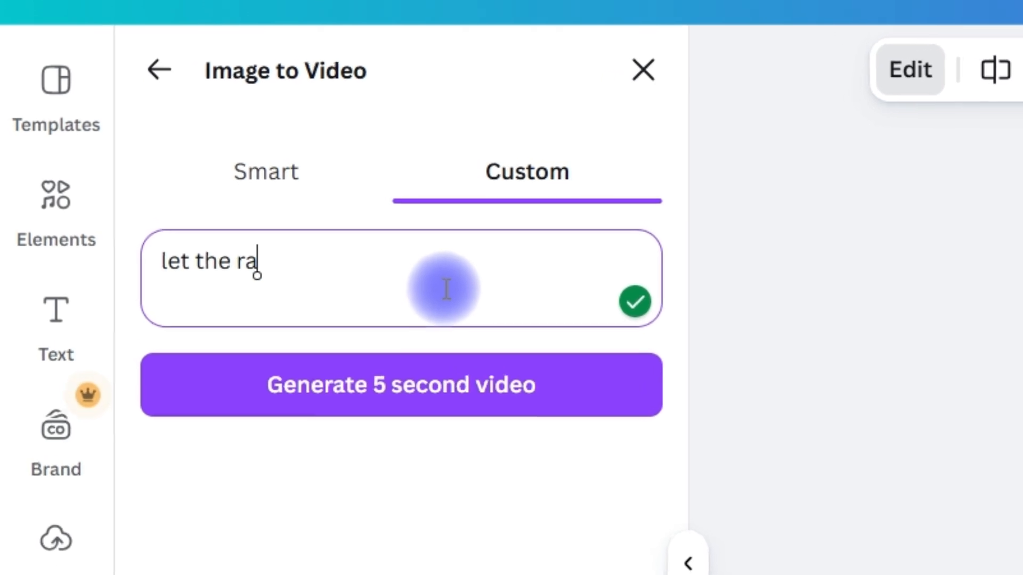
{"action": "type", "text": " follow the cat"}
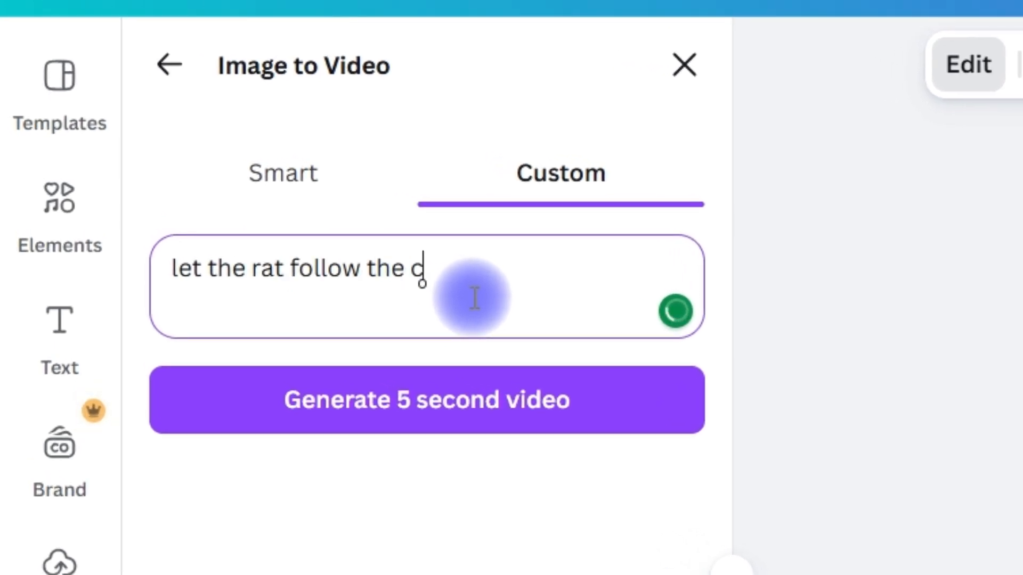
{"action": "left_click", "coordinate": [472, 397]}
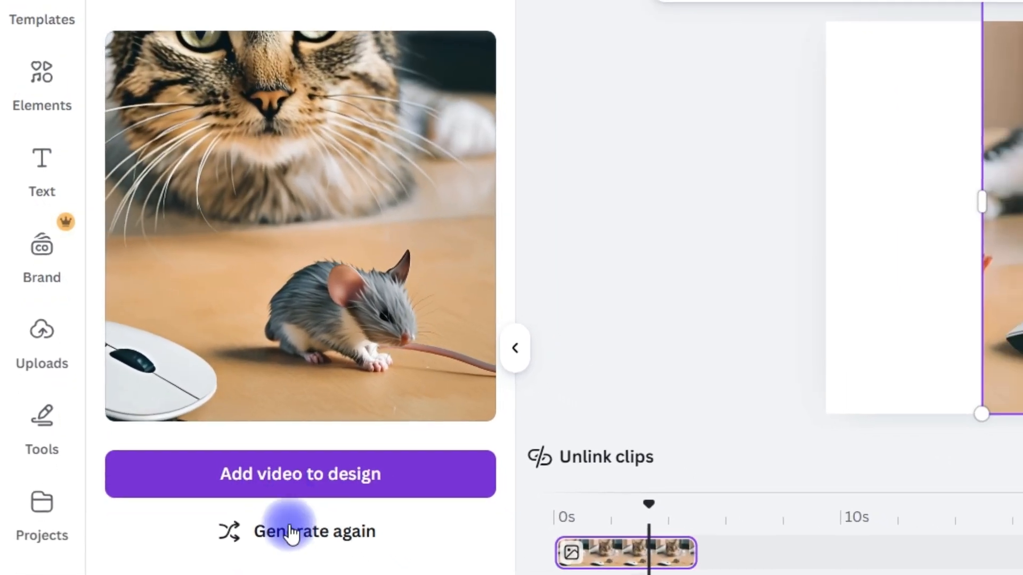
- Generate the custom cat-and-mouse video again and add the new version to the design
{"action": "left_click", "coordinate": [291, 534]}
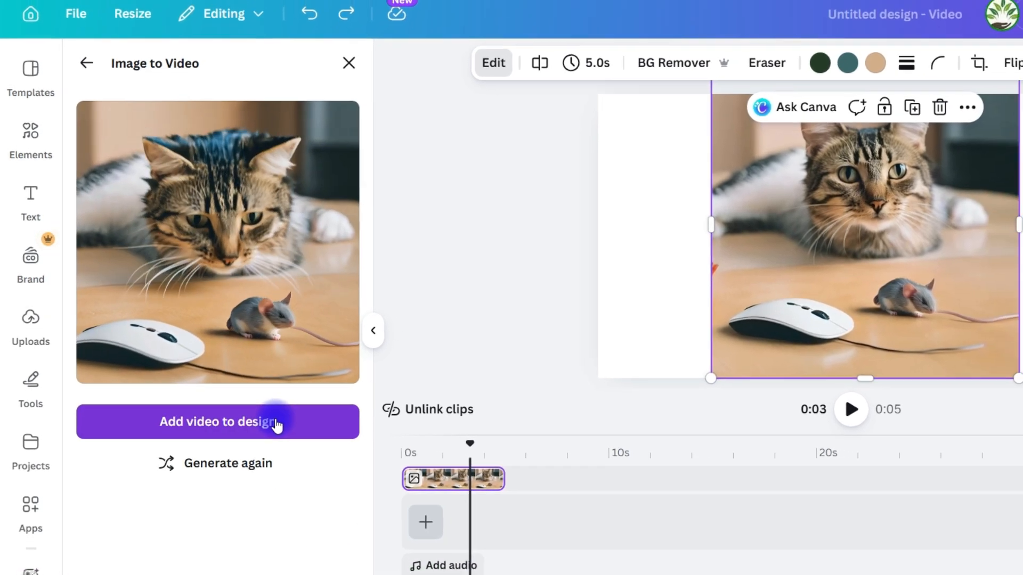
{"action": "left_click", "coordinate": [244, 423]}
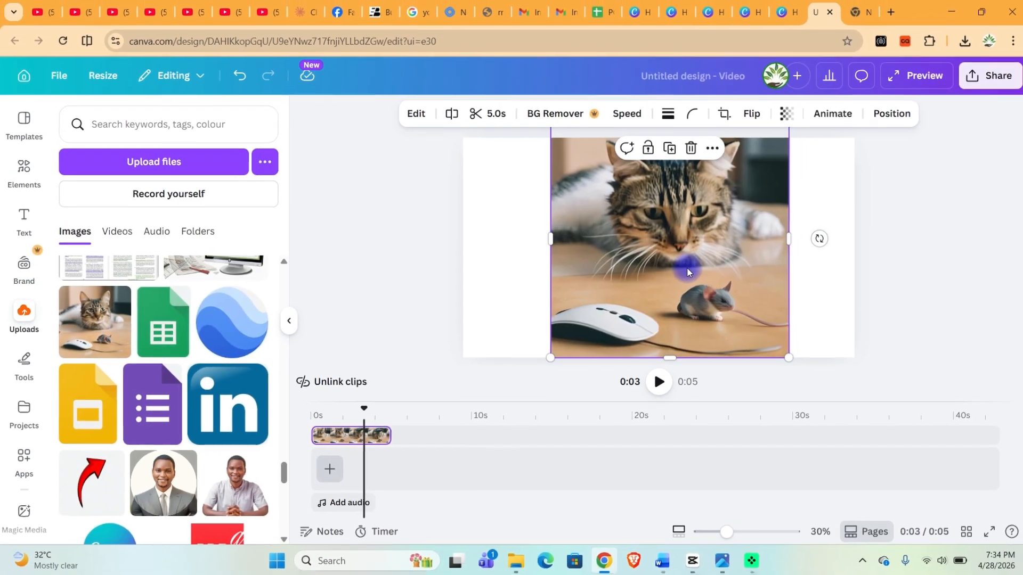
- View the sharing and download options for the video design
{"action": "left_click", "coordinate": [984, 86]}
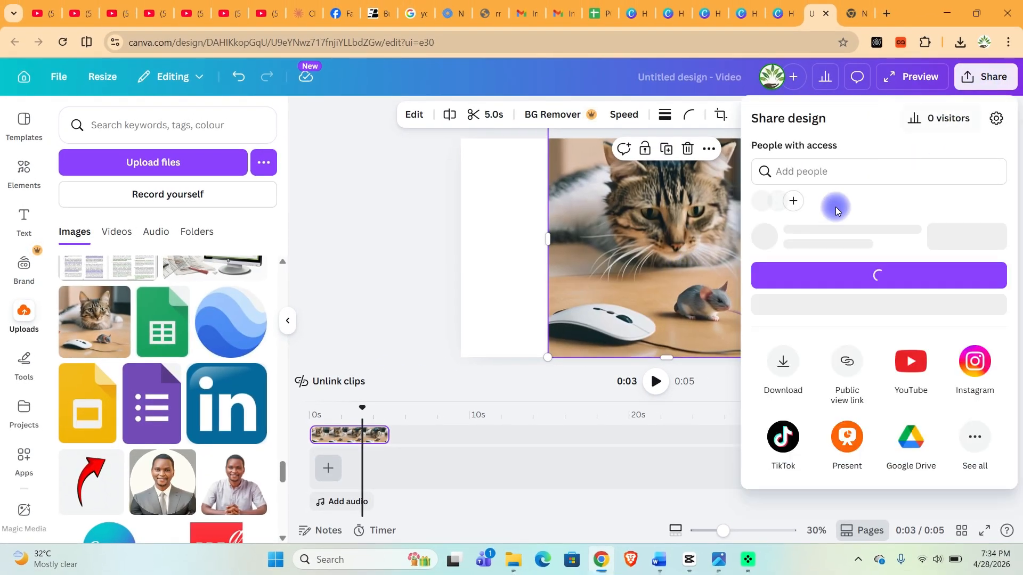
{"action": "left_click", "coordinate": [785, 370]}
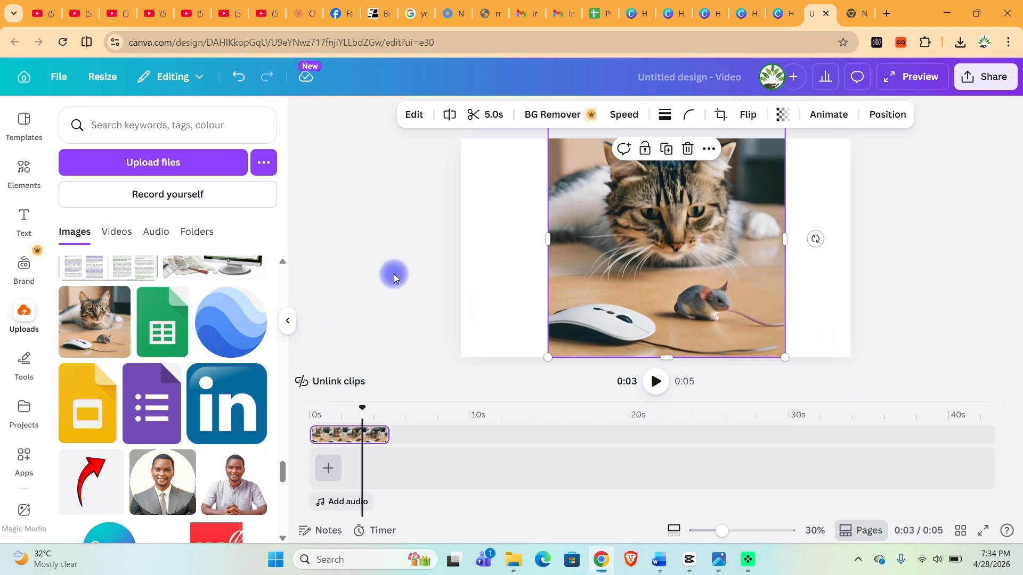
- Return to the Canva home page, open Canva AI and choose Video clip as the creation type
{"action": "left_click", "coordinate": [29, 88]}
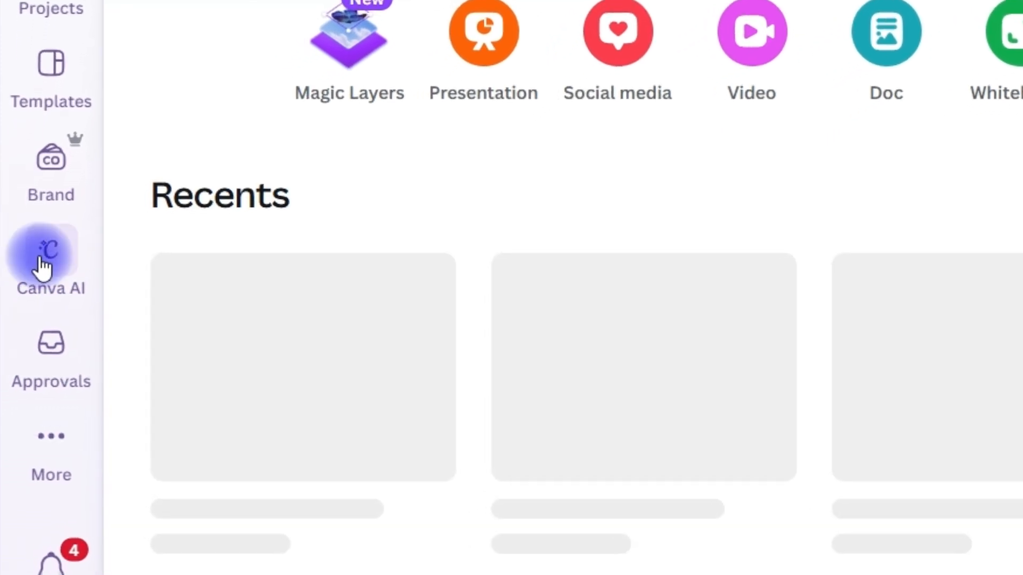
{"action": "left_click", "coordinate": [53, 251]}
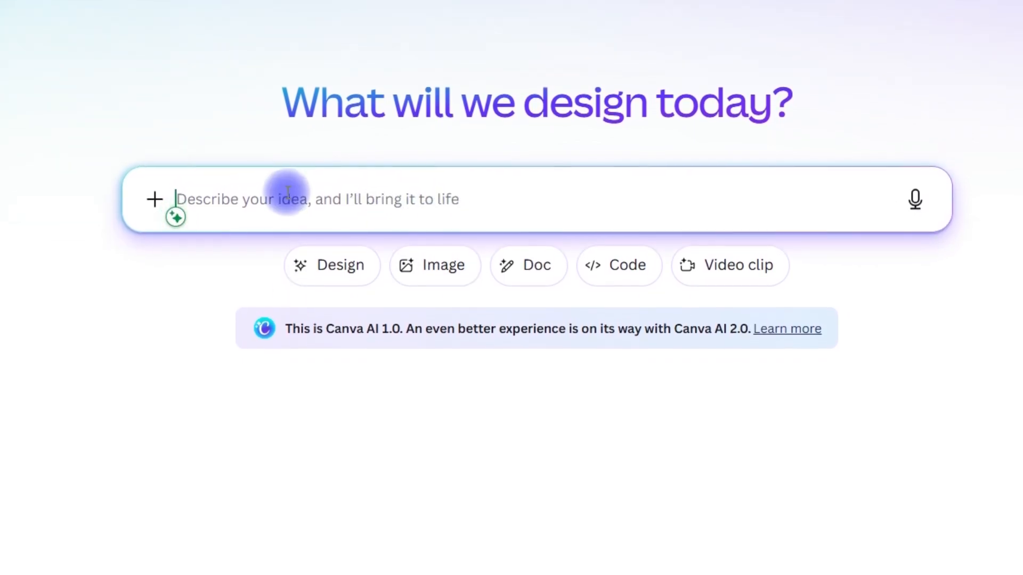
{"action": "left_click", "coordinate": [730, 264]}
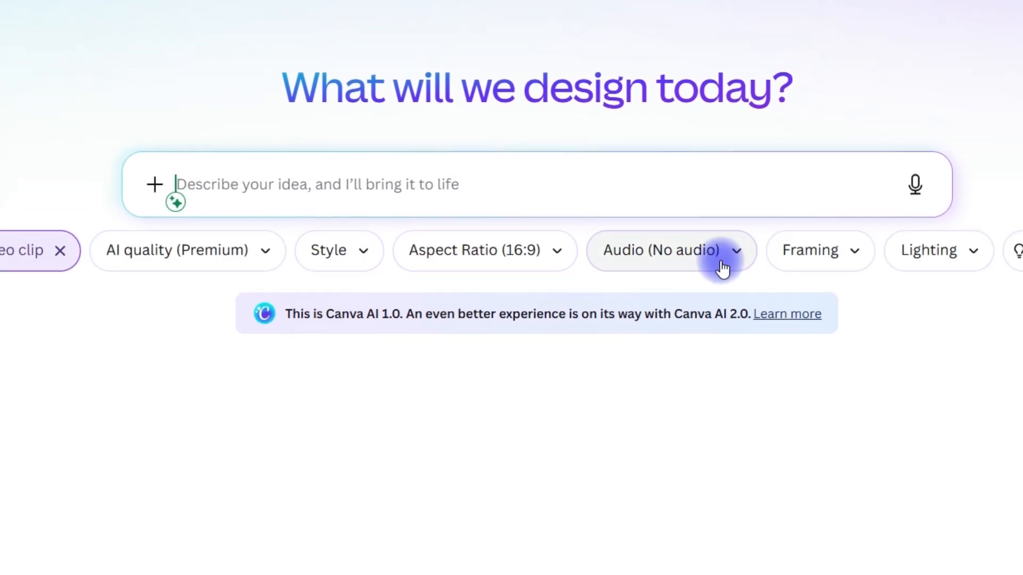
- Review the AI quality choices, then set the video clip's style to Cinematic and its aspect ratio to 16:9
{"action": "left_click", "coordinate": [260, 245]}
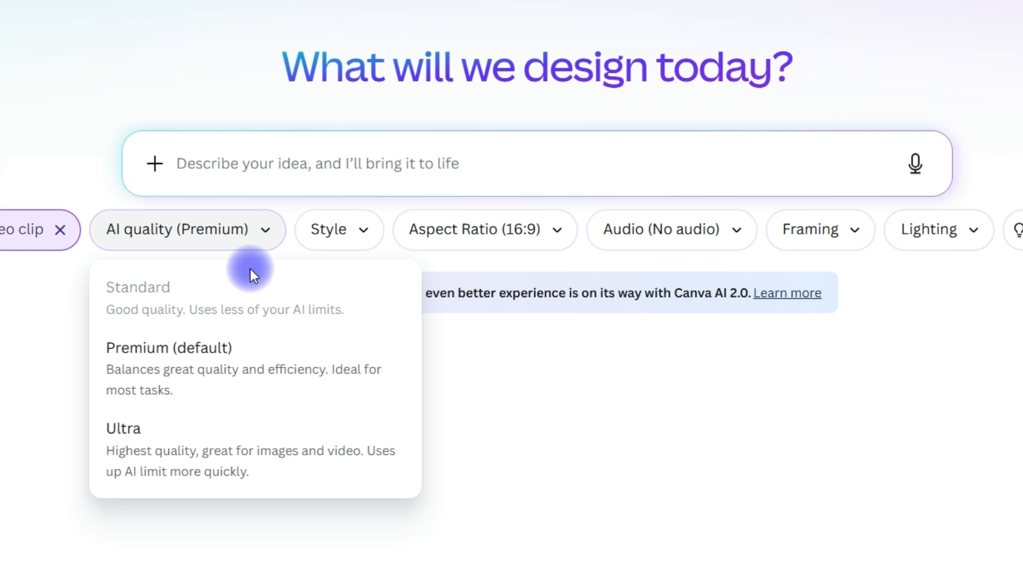
{"action": "left_click", "coordinate": [266, 229]}
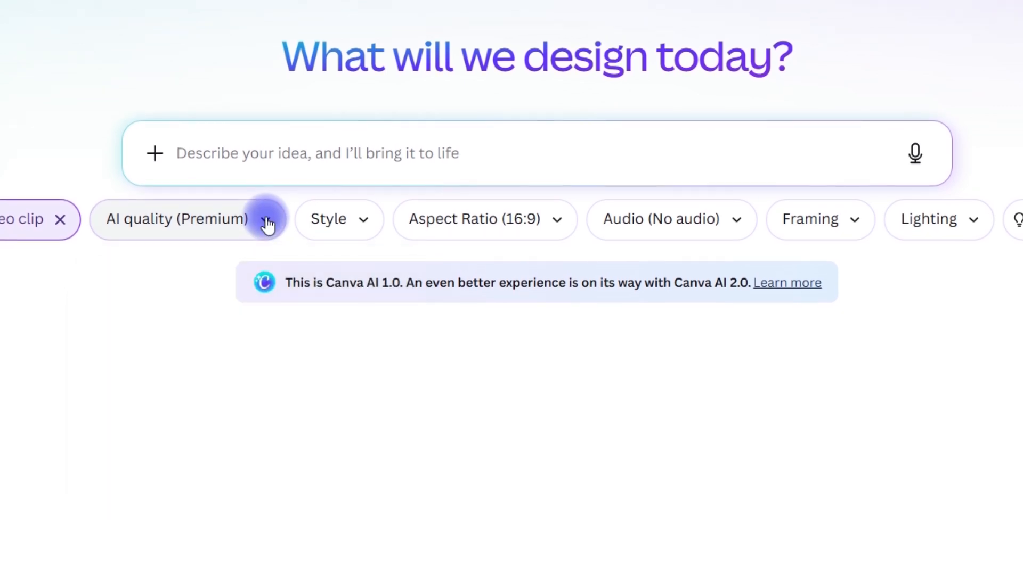
{"action": "left_click", "coordinate": [337, 224]}
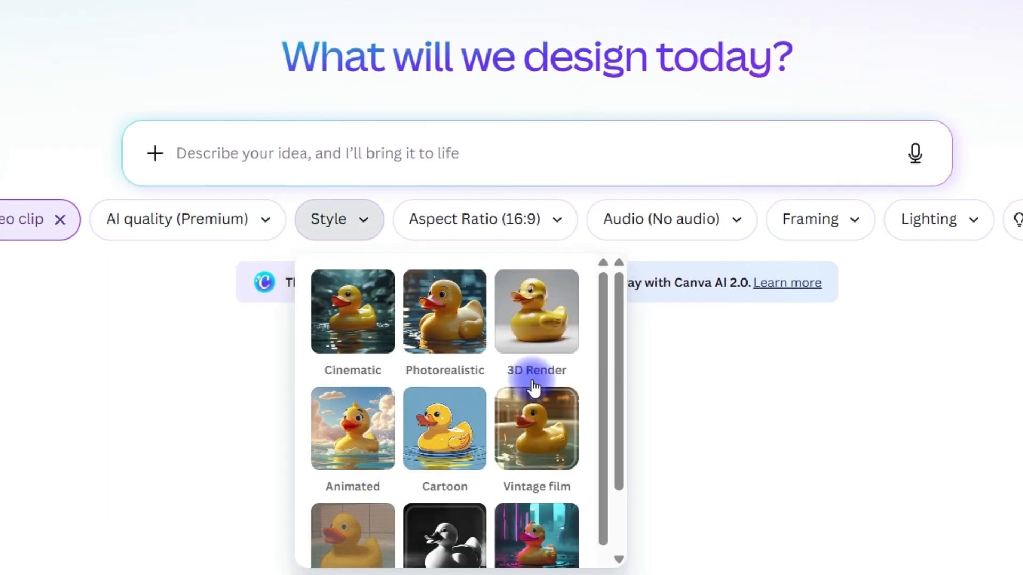
{"action": "left_click", "coordinate": [352, 333]}
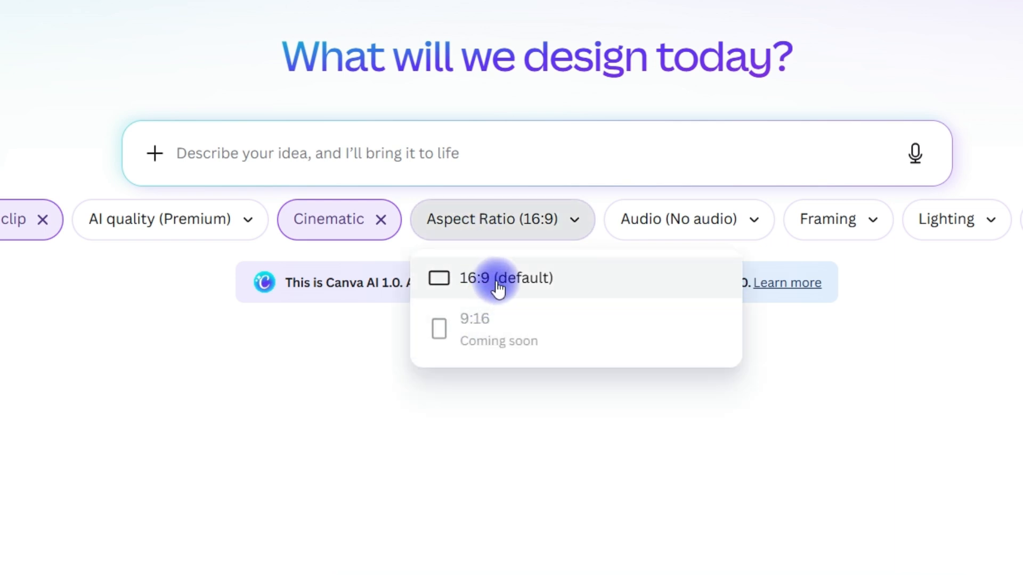
{"action": "left_click", "coordinate": [497, 280]}
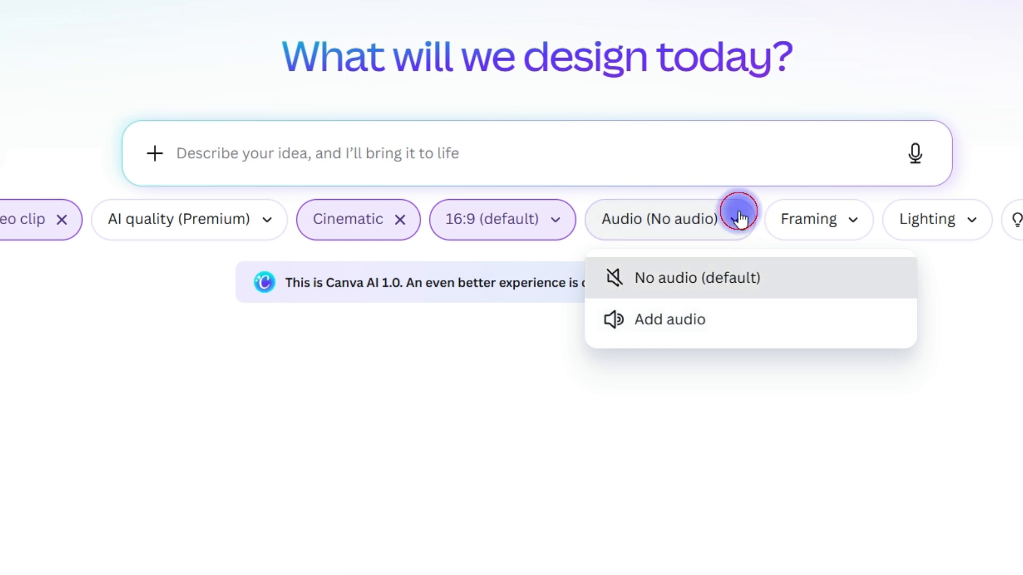
- Look through the framing and lighting choices for the video clip
{"action": "left_click", "coordinate": [850, 221]}
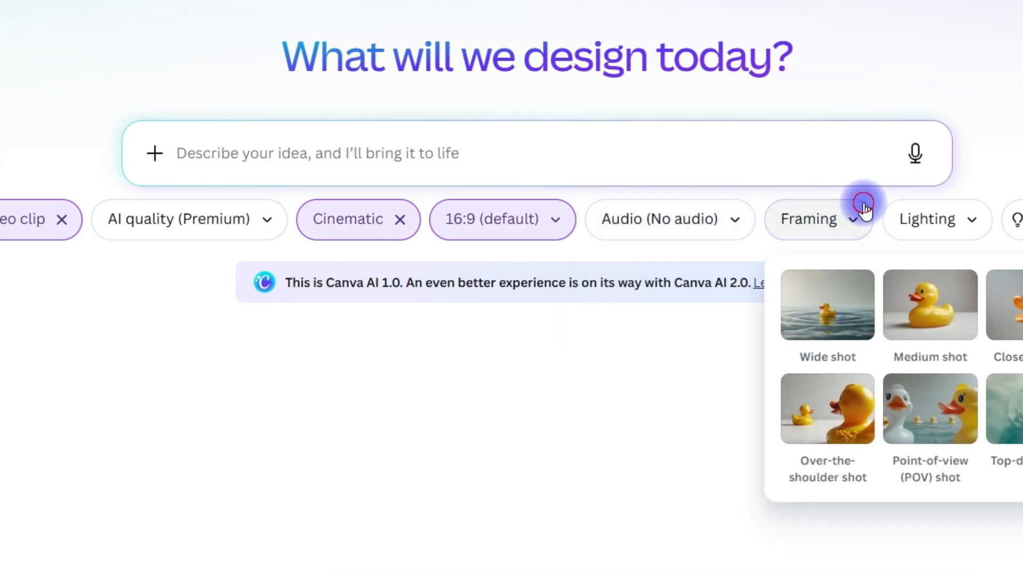
{"action": "left_click", "coordinate": [973, 219]}
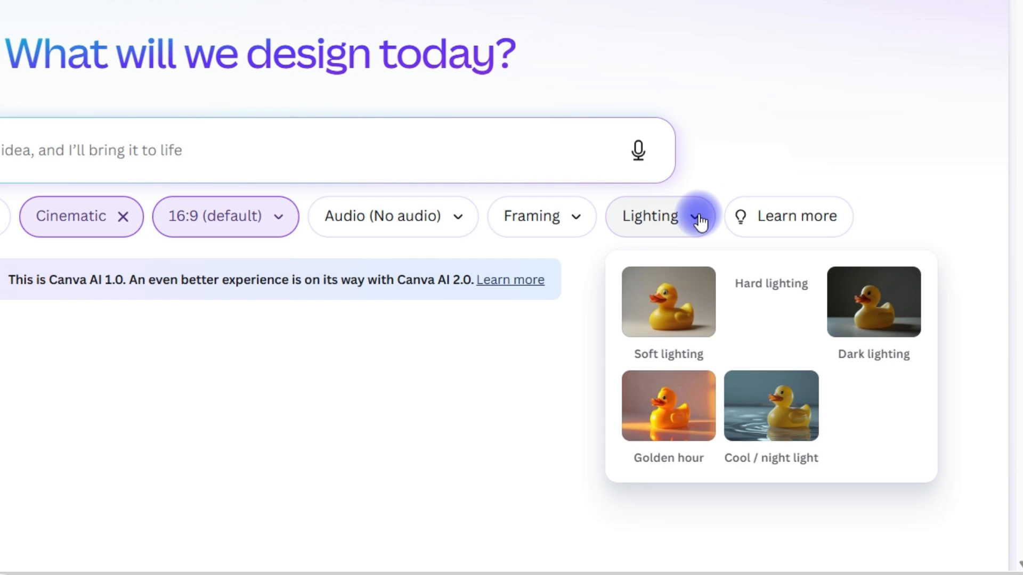
{"action": "left_click", "coordinate": [665, 222]}
{"action": "left_click", "coordinate": [788, 234]}
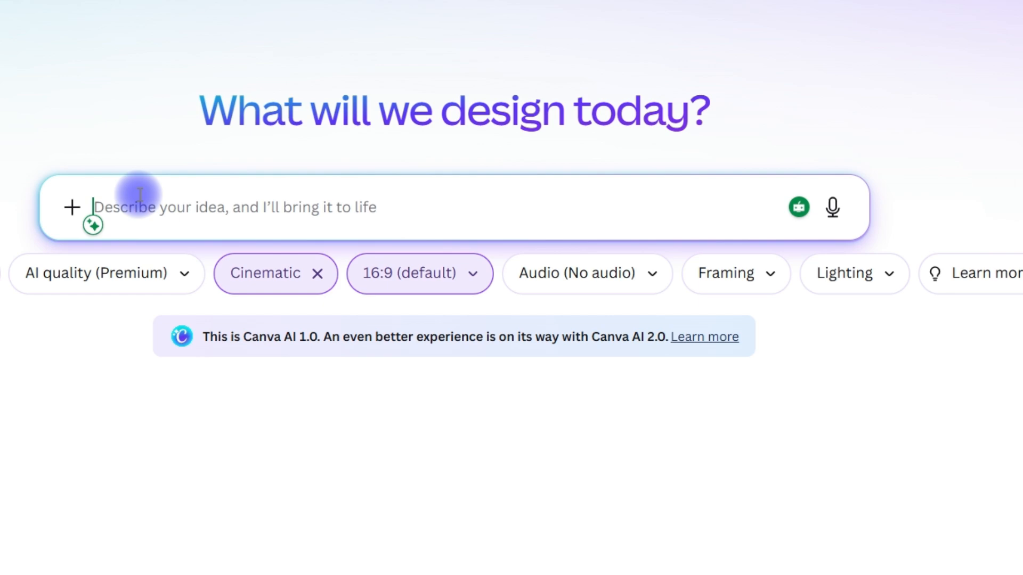
- Generate the video clip from a prompt describing a cat drinking coffee in a very busy bar at night, wearing a headset and a red pee cap
{"action": "left_click", "coordinate": [234, 235]}
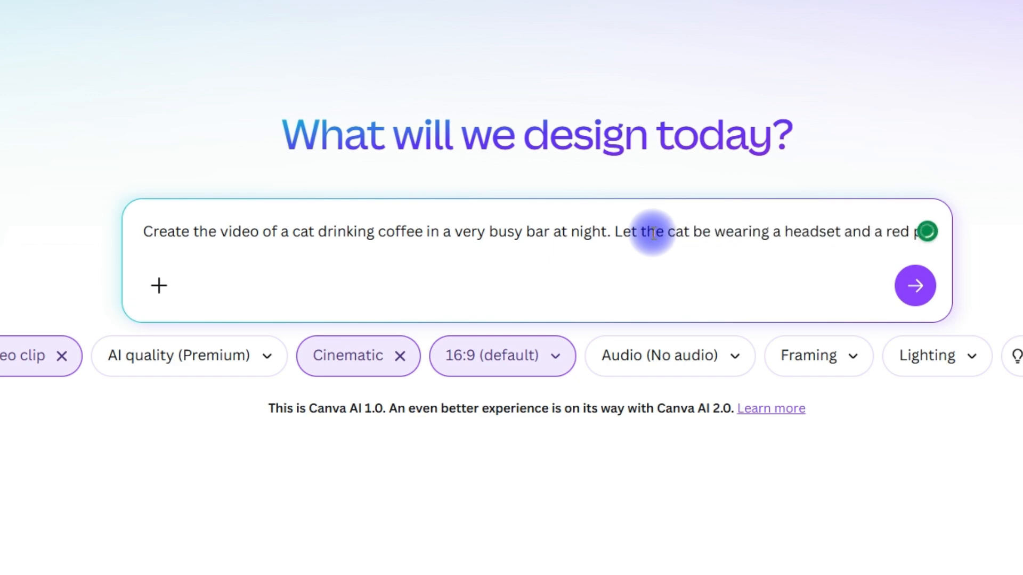
{"action": "type", "text": "ee cap"}
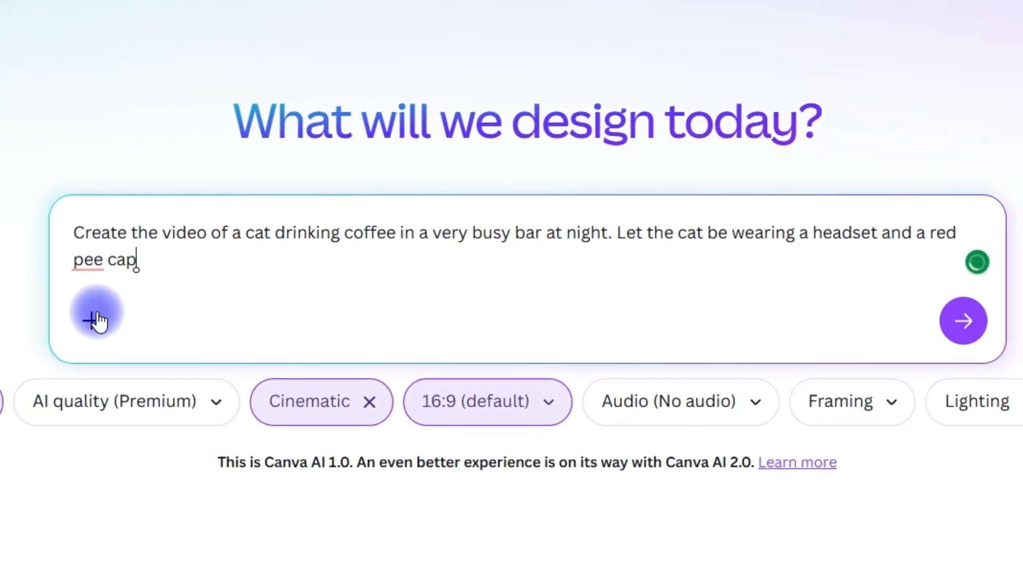
{"action": "left_click", "coordinate": [96, 320]}
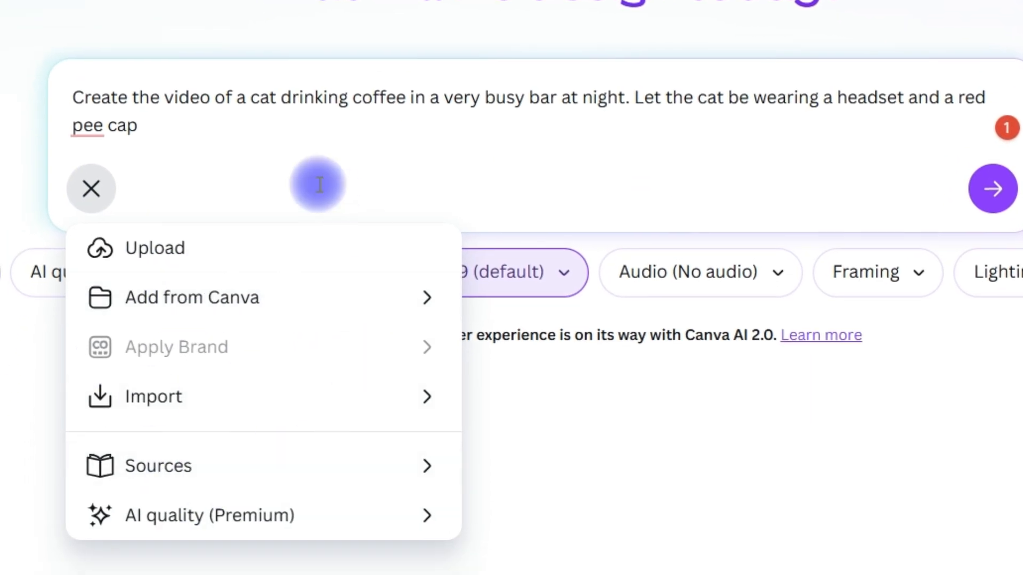
{"action": "left_click", "coordinate": [275, 141]}
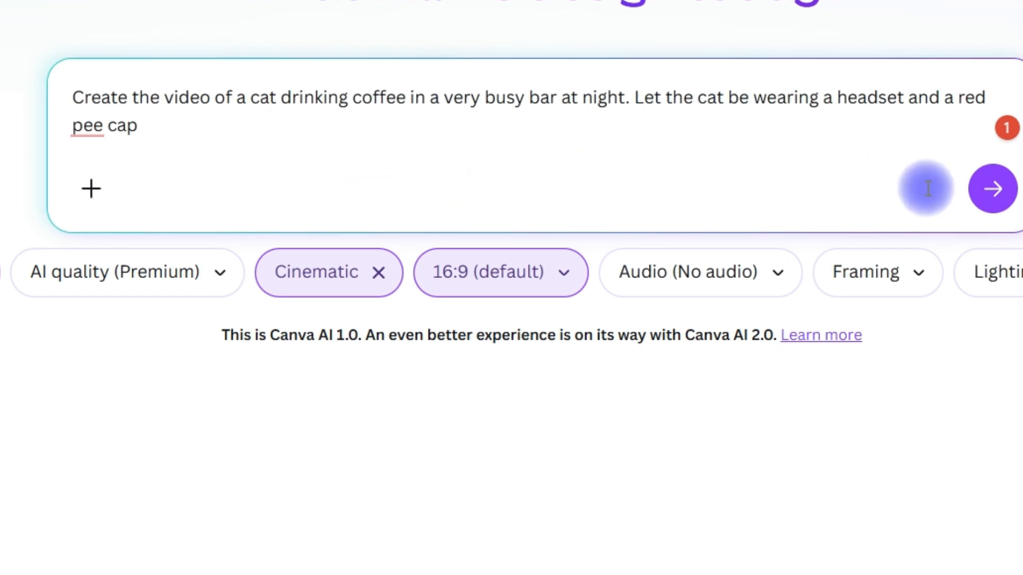
{"action": "left_click", "coordinate": [992, 190]}
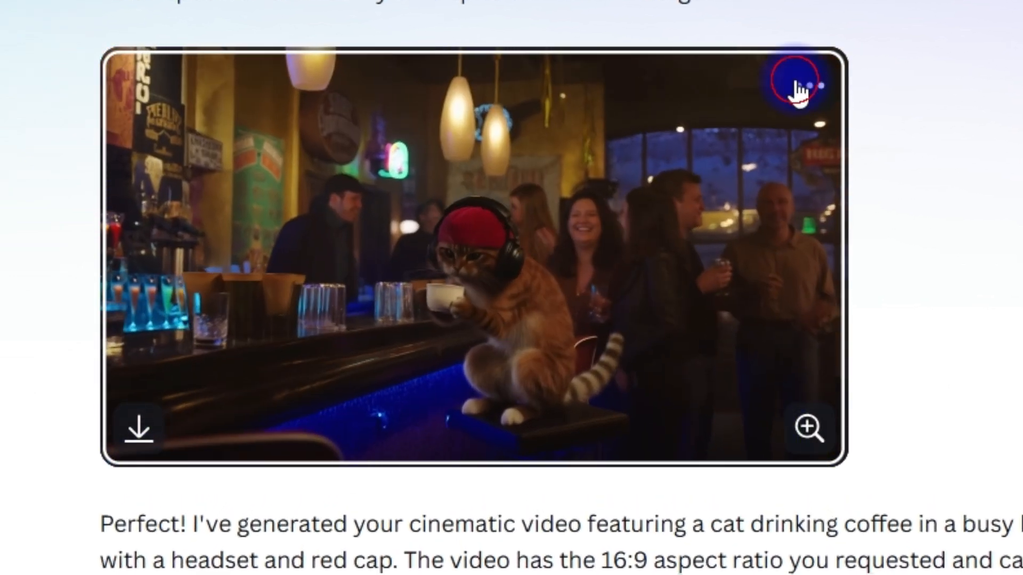
- Open the generated bar cat video in the enlarged view and play it back
{"action": "left_click", "coordinate": [800, 91]}
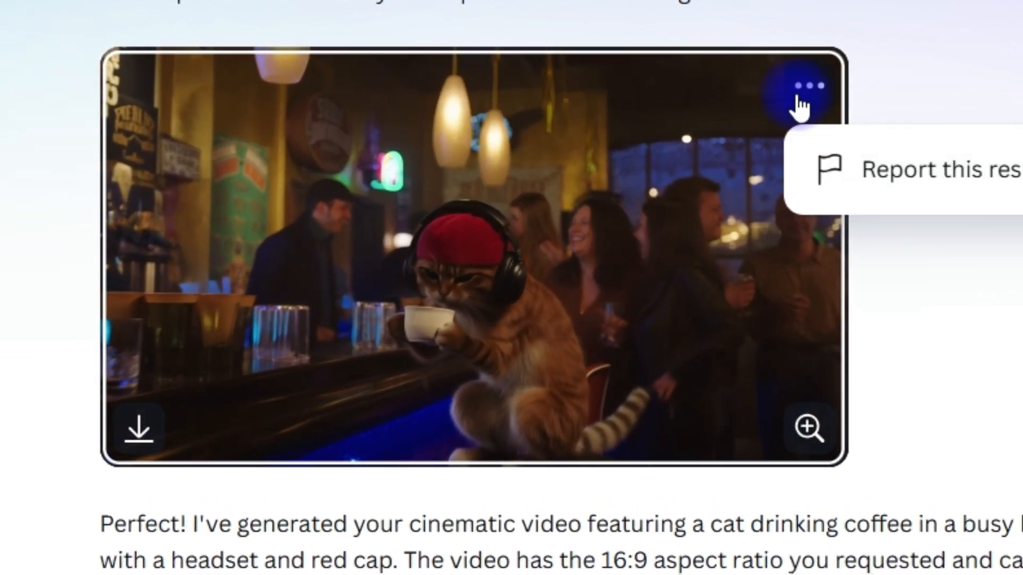
{"action": "left_click", "coordinate": [809, 428]}
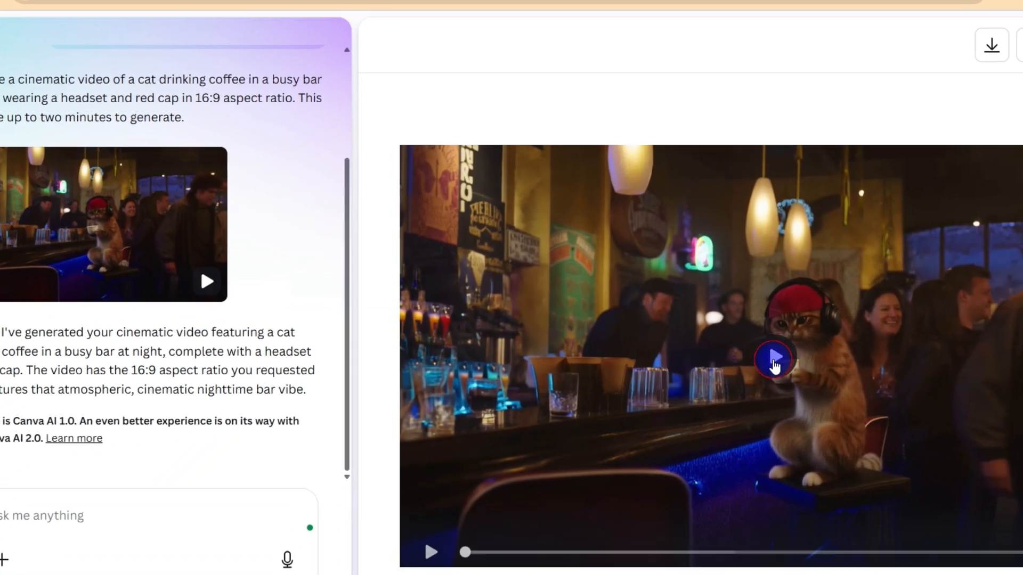
{"action": "left_click", "coordinate": [803, 370]}
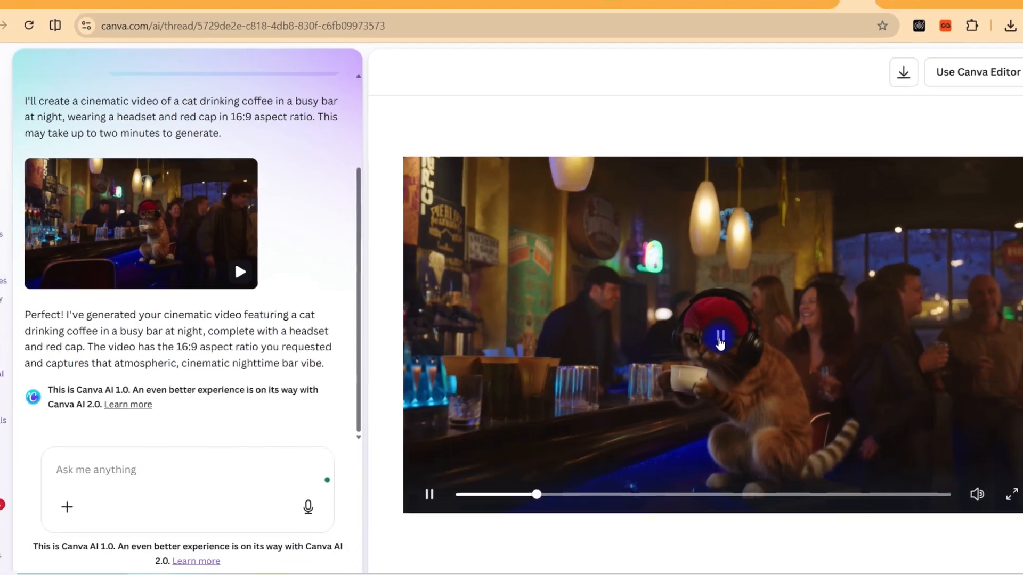